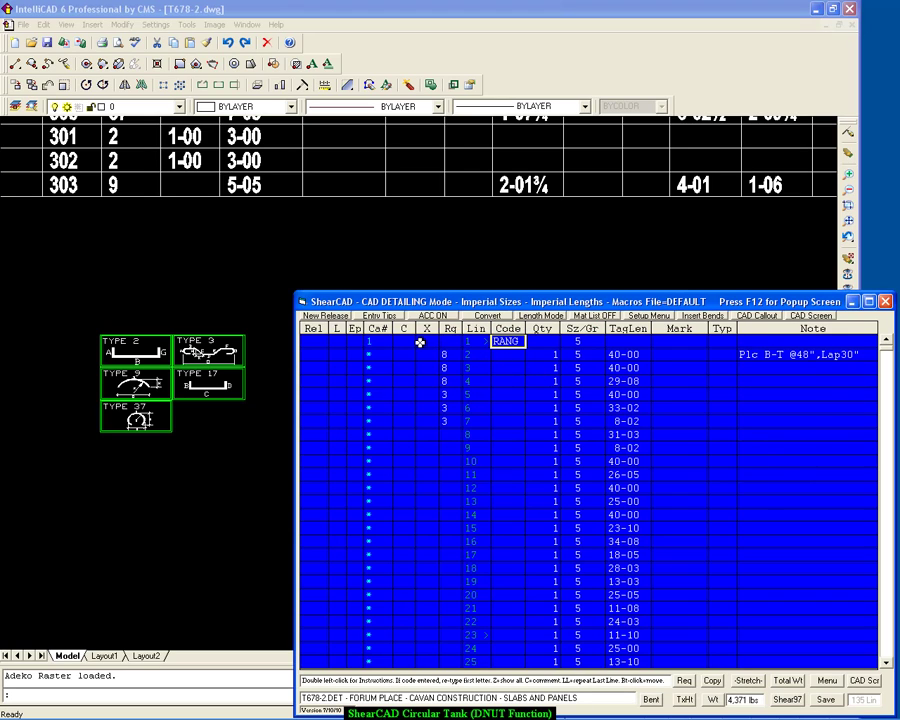
Step: Go to empty line 138 of the bar list and show all available function codes
{"action": "key", "text": "Down"}
{"action": "key", "text": "Down"}
{"action": "key", "text": "Down"}
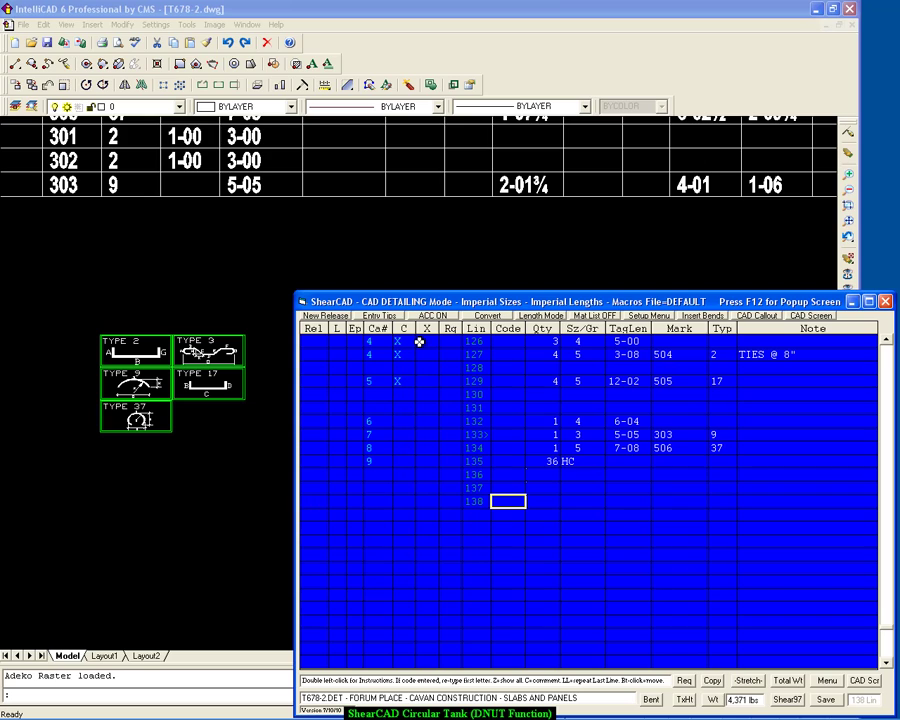
{"action": "type", "text": "d"}
{"action": "key", "text": "BackSpace"}
{"action": "type", "text": "z"}
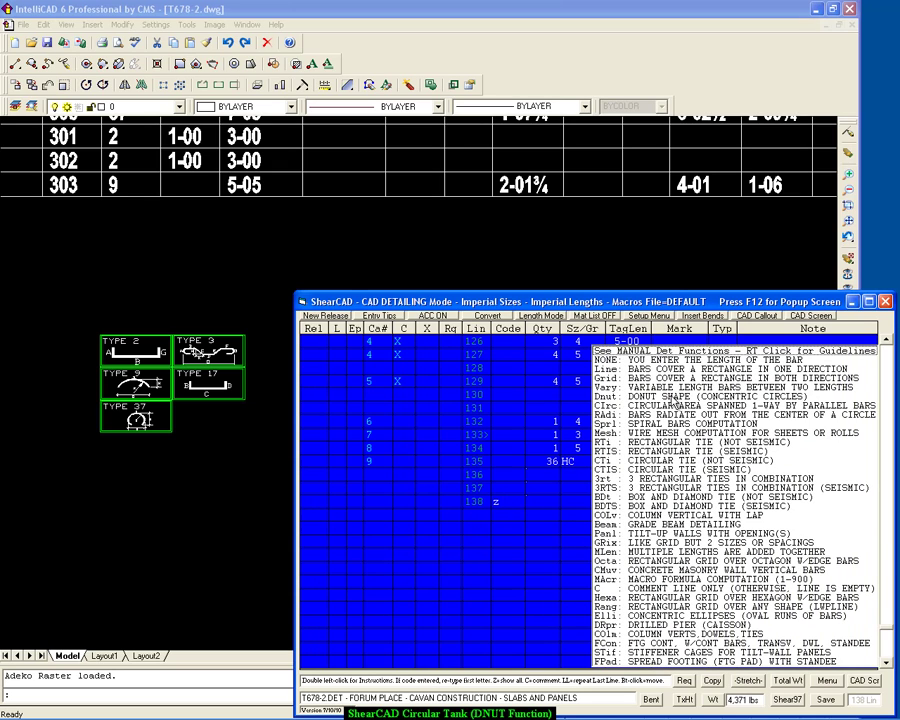
Step: Read the guidelines for the Dnut (concentric circles) function and close them to start DNUT on line 138
{"action": "right_click", "coordinate": [612, 398]}
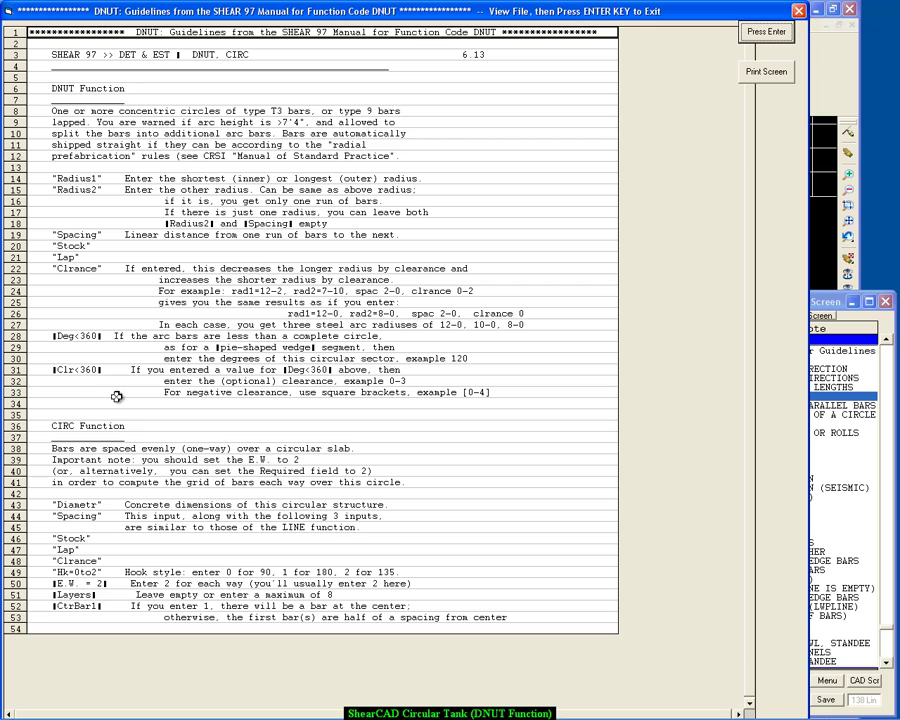
{"action": "left_click", "coordinate": [57, 113]}
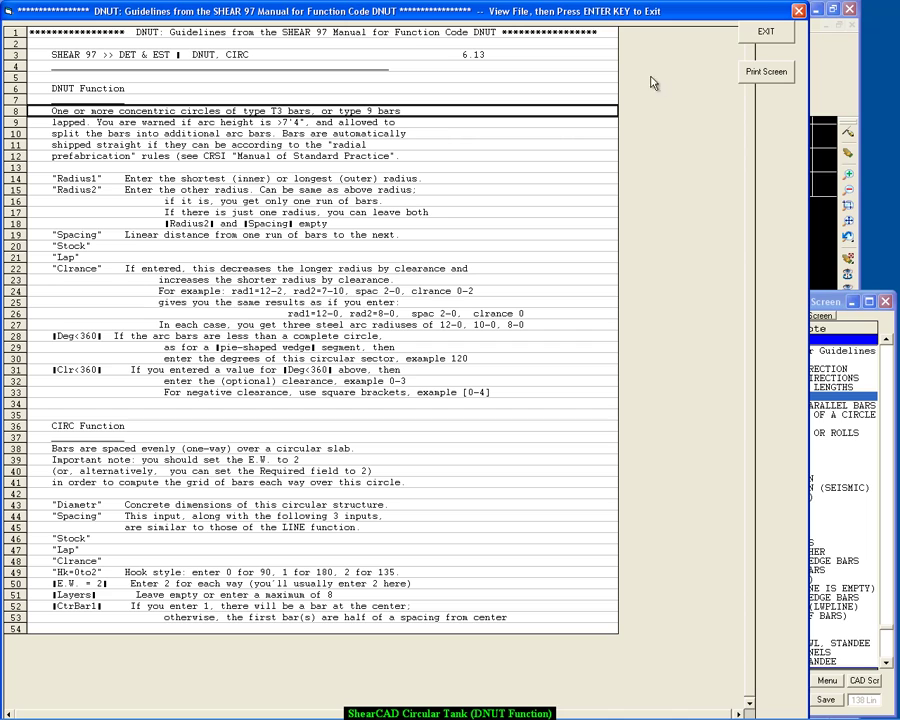
{"action": "left_click", "coordinate": [757, 36]}
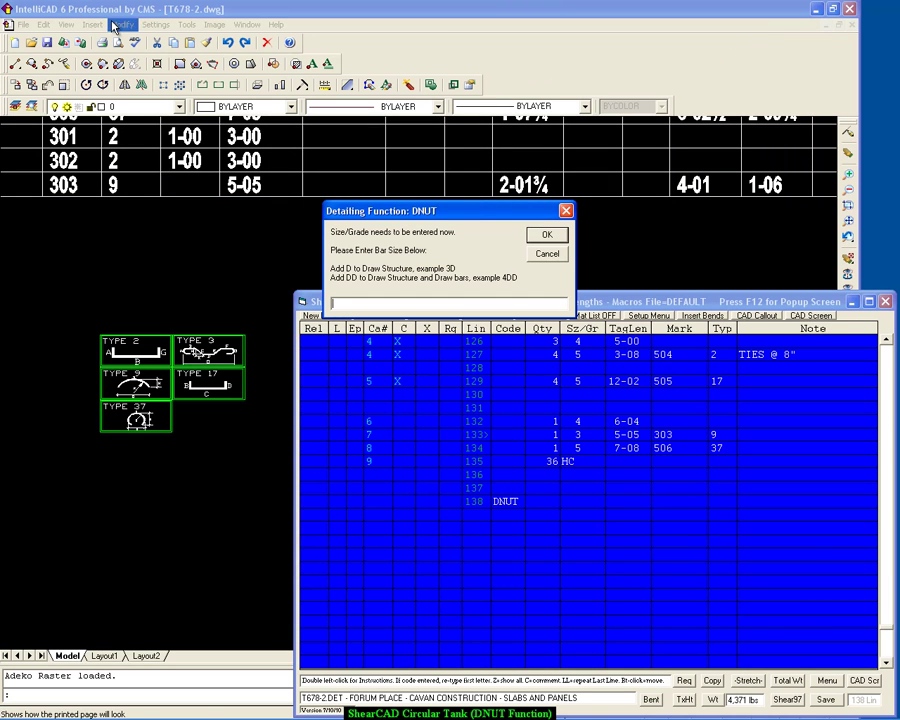
Step: Set the DNUT bar size to 5DD and pick the circles' center in the empty area below the bend type symbols
{"action": "type", "text": "5dd"}
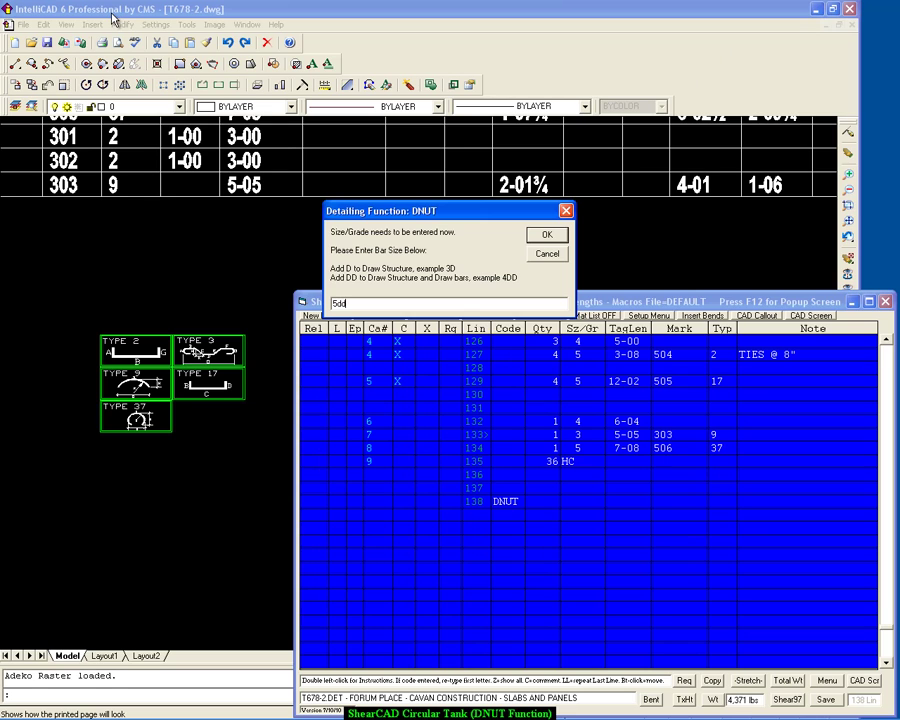
{"action": "key", "text": "Return"}
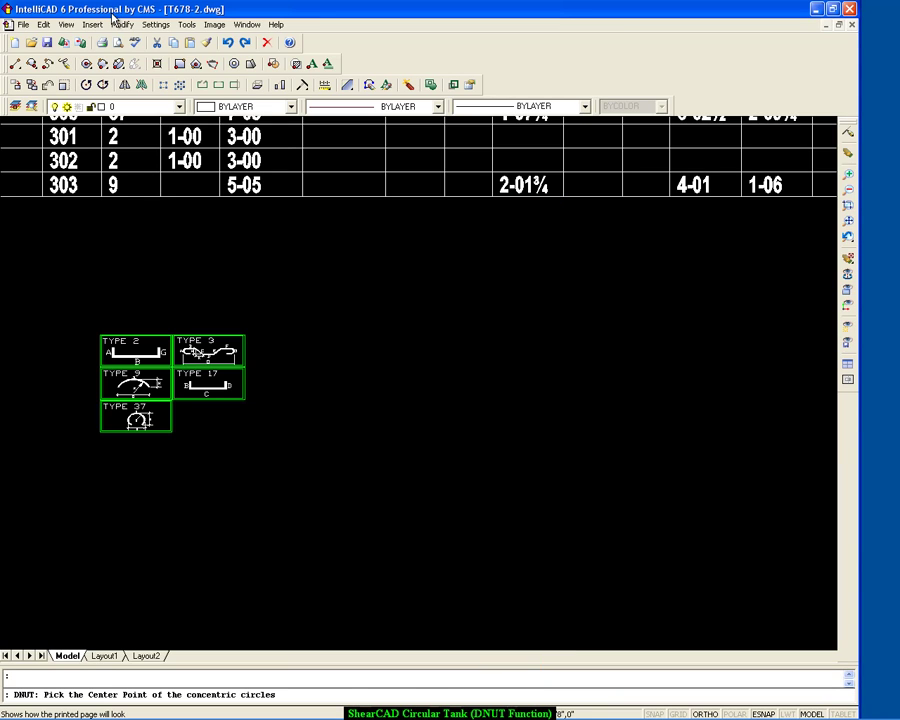
{"action": "scroll", "coordinate": [155, 61], "scroll_direction": "down", "scroll_amount": 4}
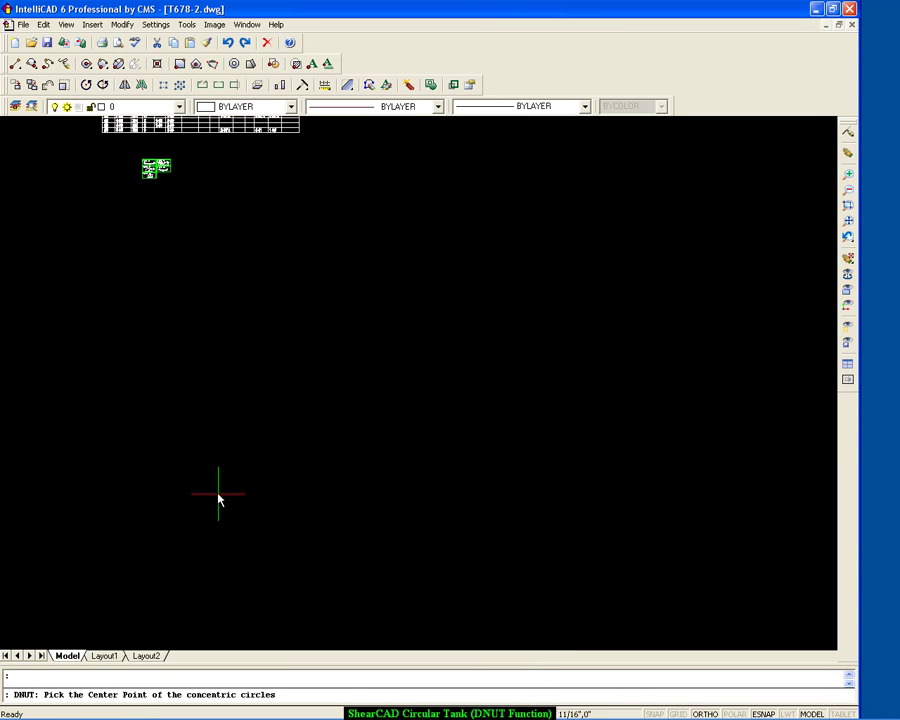
{"action": "left_click", "coordinate": [214, 492]}
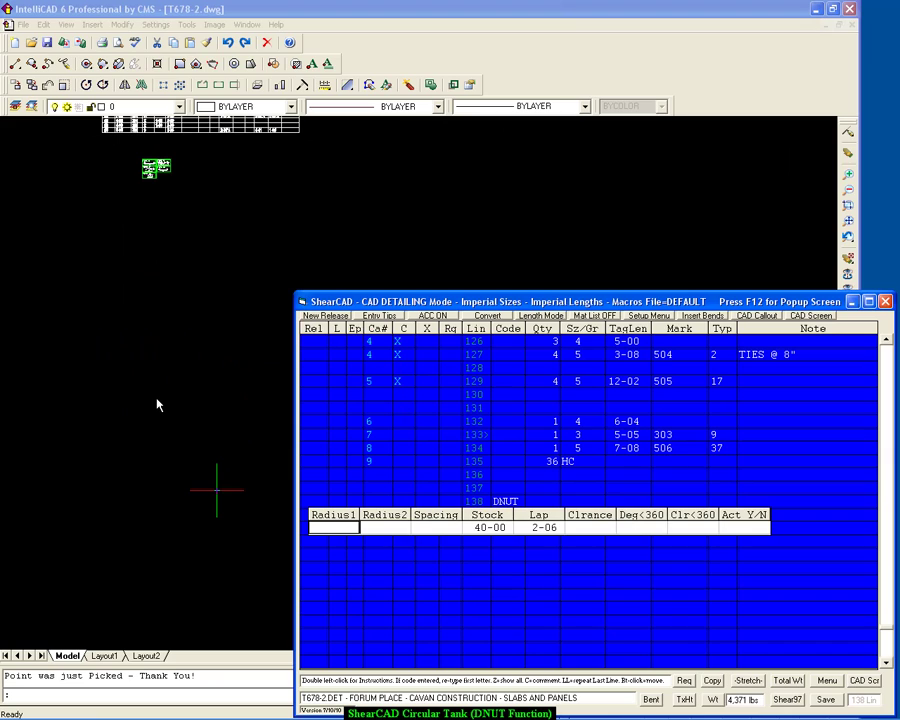
Step: Set the concentric circles' Radius1 to 3-10, Radius2 to 12-02 and spacing to 2-00
{"action": "type", "text": "4"}
{"action": "key", "text": "Return"}
{"action": "key", "text": "Left"}
{"action": "type", "text": "3"}
{"action": "key", "text": "Return"}
{"action": "type", "text": "12-02"}
{"action": "key", "text": "Return"}
{"action": "type", "text": "2"}
{"action": "key", "text": "Return"}
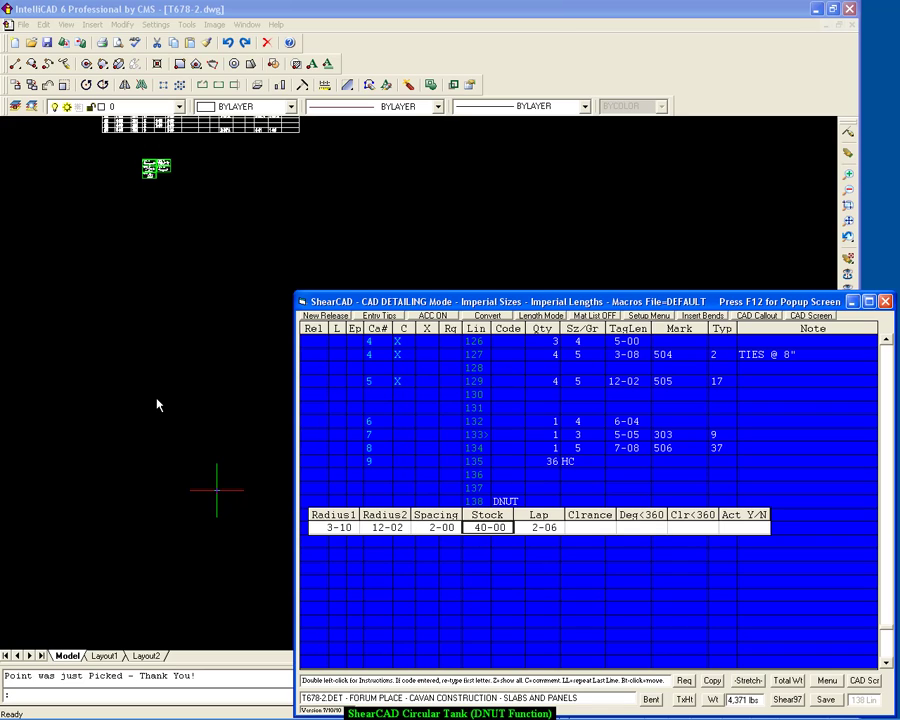
Step: Keep the default stock and lap, set the clearance to 0-02, and accept the entries to draw the circular bars
{"action": "key", "text": "Return"}
{"action": "key", "text": "Return"}
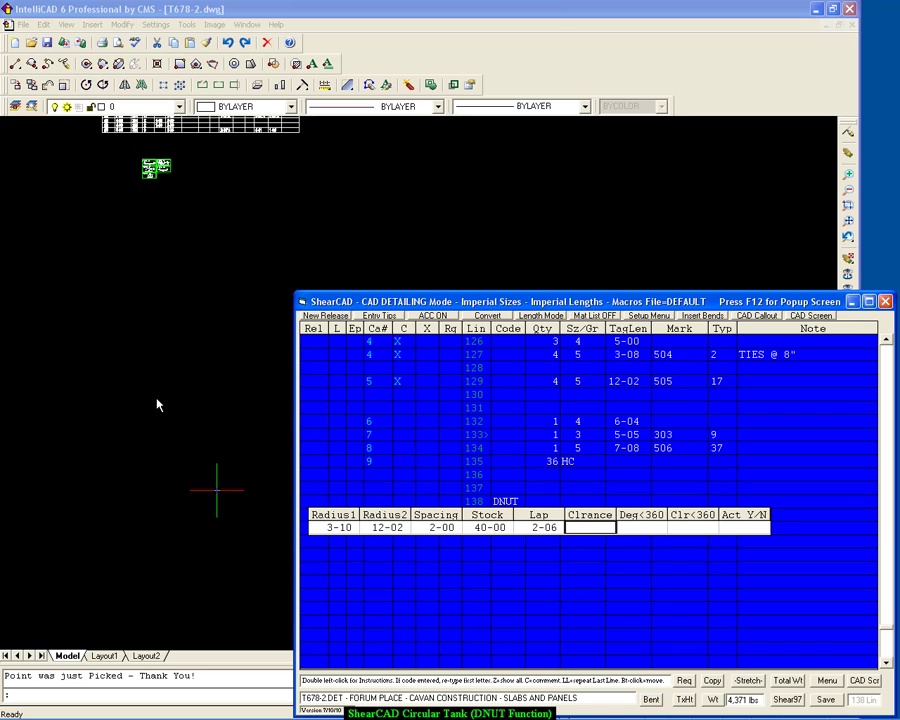
{"action": "type", "text": "-2"}
{"action": "key", "text": "Return"}
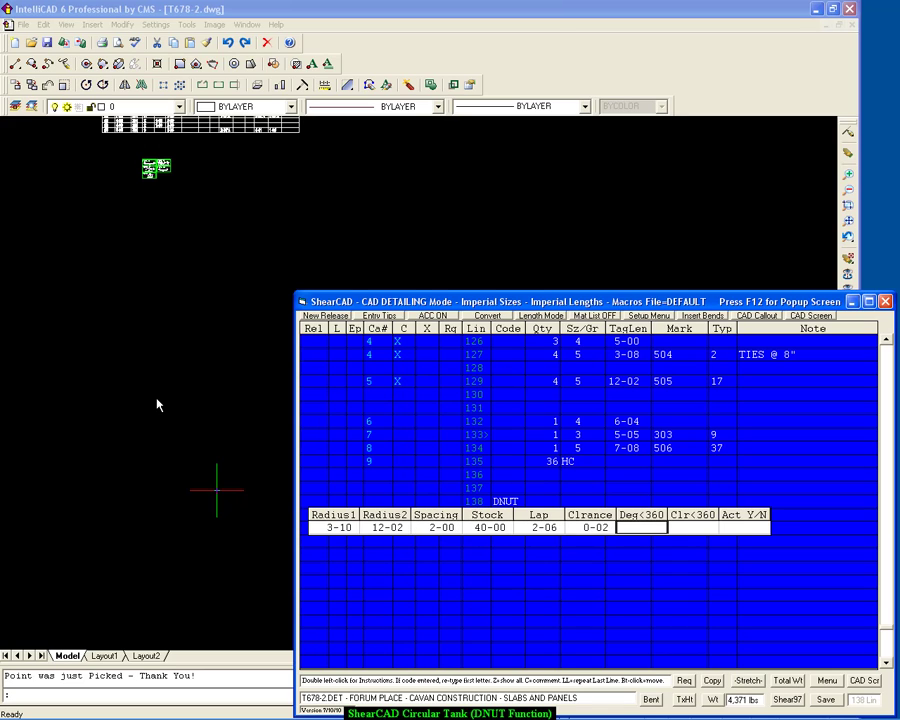
{"action": "key", "text": "Return"}
{"action": "key", "text": "Return"}
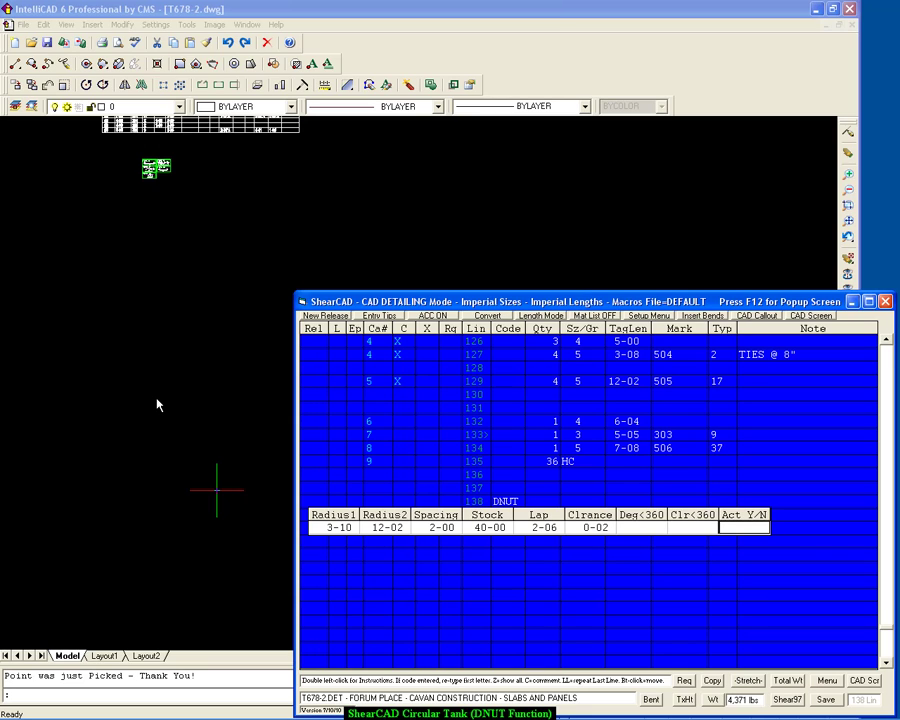
{"action": "type", "text": "Y"}
{"action": "key", "text": "Return"}
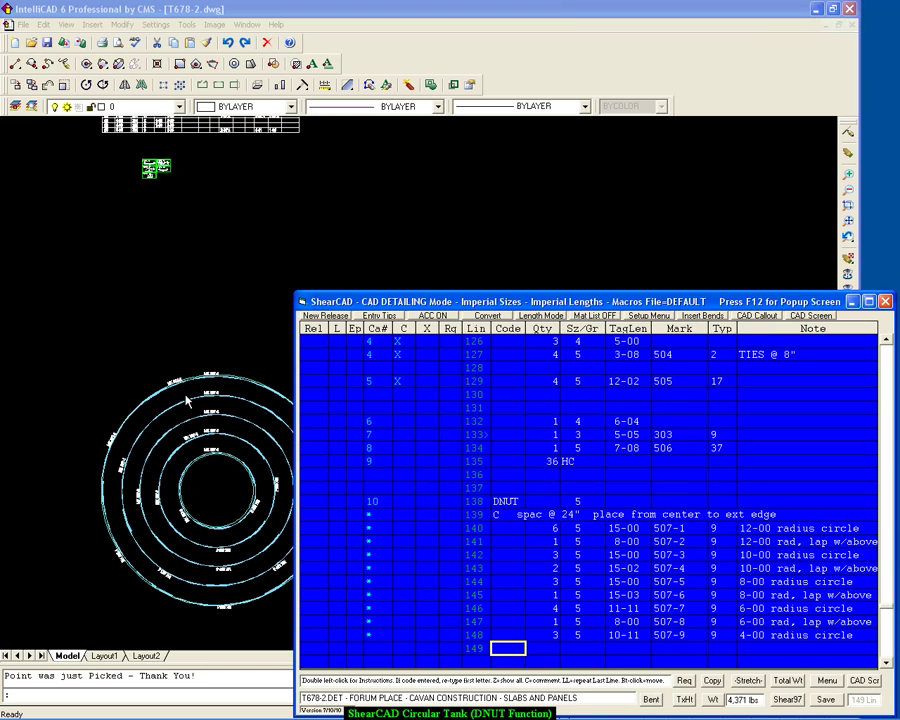
Step: Return to ShearCAD and open a callout for DNUT line 138, with the heading title CIRCULAR TANK BASE
{"action": "middle_click_drag", "start_coordinate": [223, 396], "coordinate": [250, 210]}
{"action": "scroll", "coordinate": [256, 237], "scroll_direction": "up", "scroll_amount": 4}
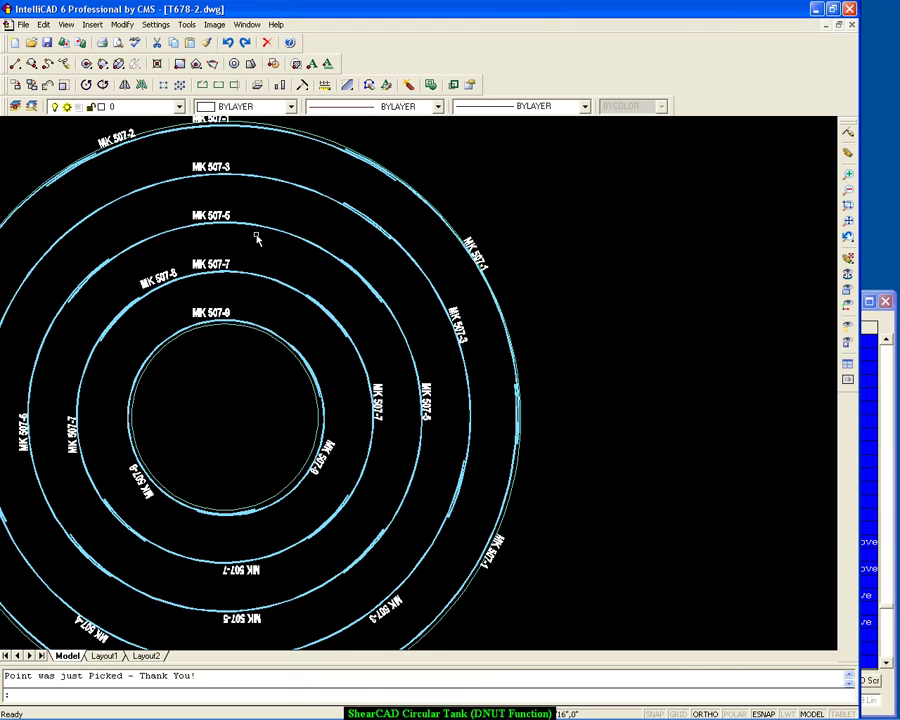
{"action": "scroll", "coordinate": [256, 237], "scroll_direction": "down", "scroll_amount": 2}
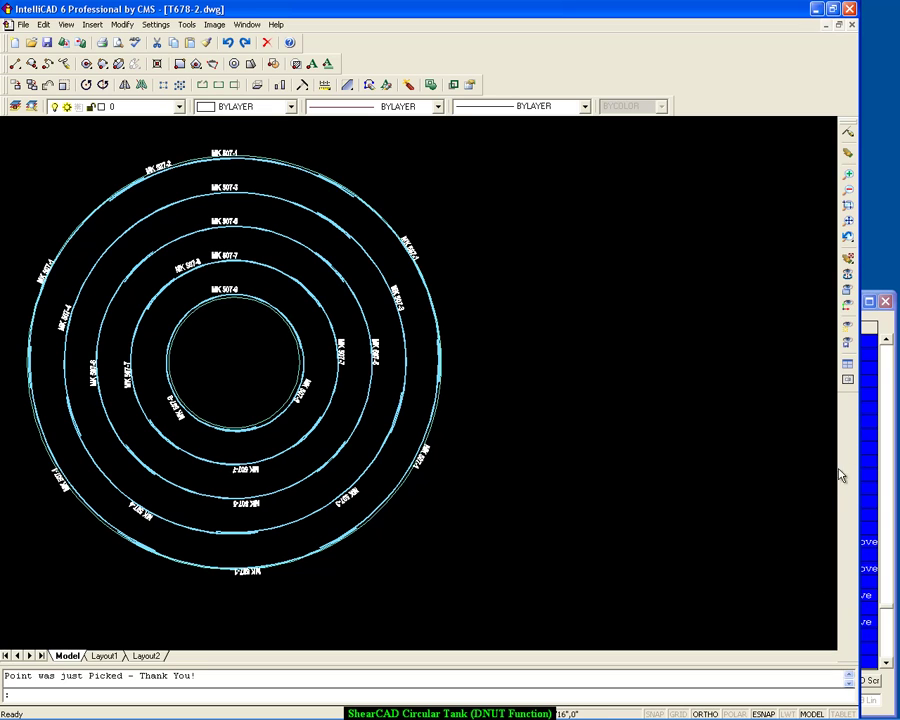
{"action": "left_click", "coordinate": [869, 434]}
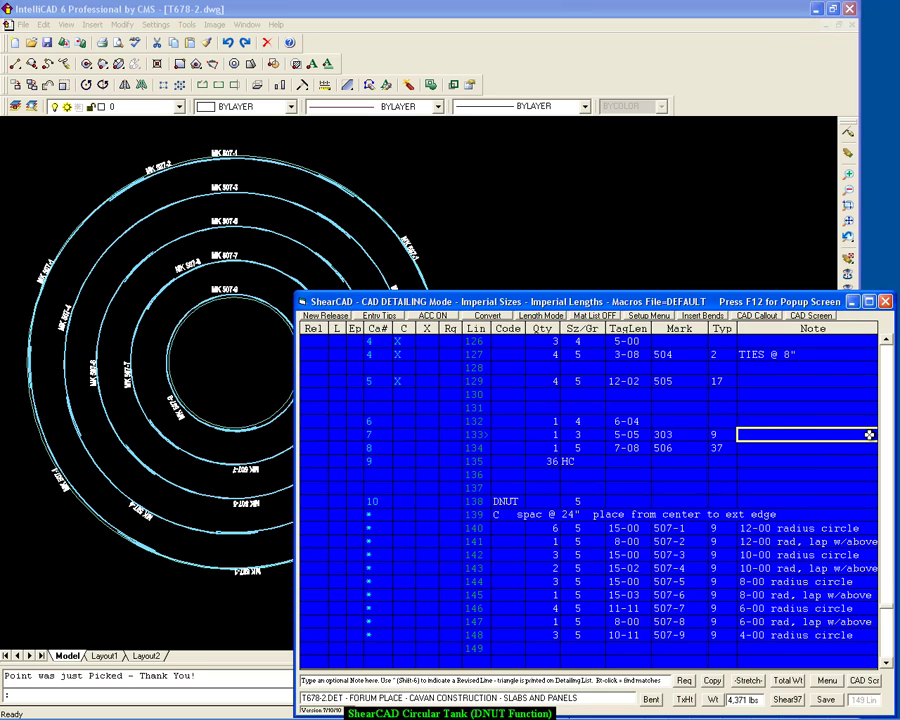
{"action": "double_click", "coordinate": [373, 501]}
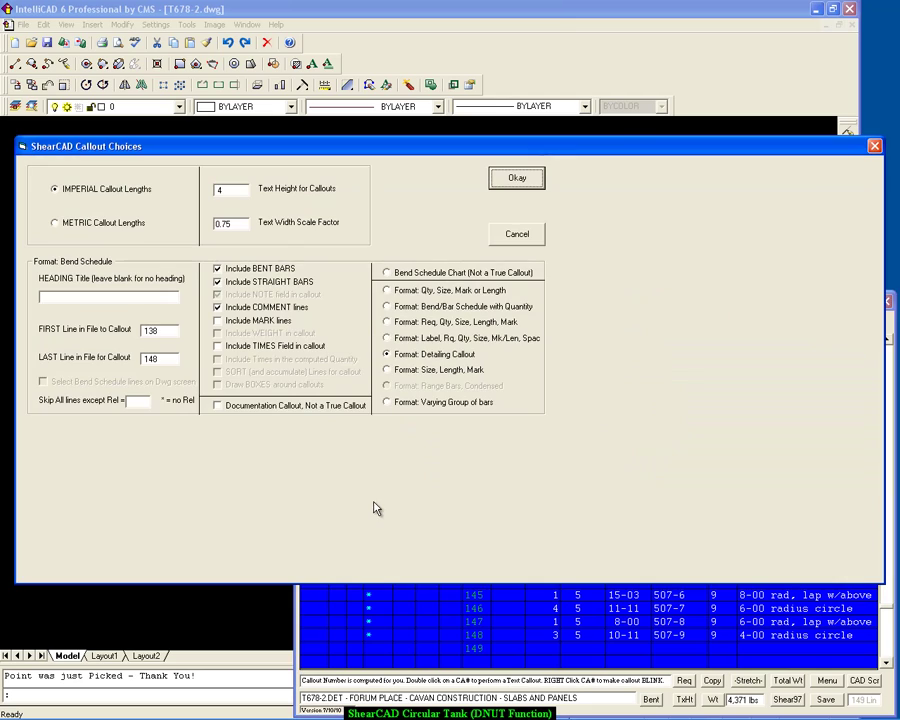
{"action": "left_click", "coordinate": [62, 296]}
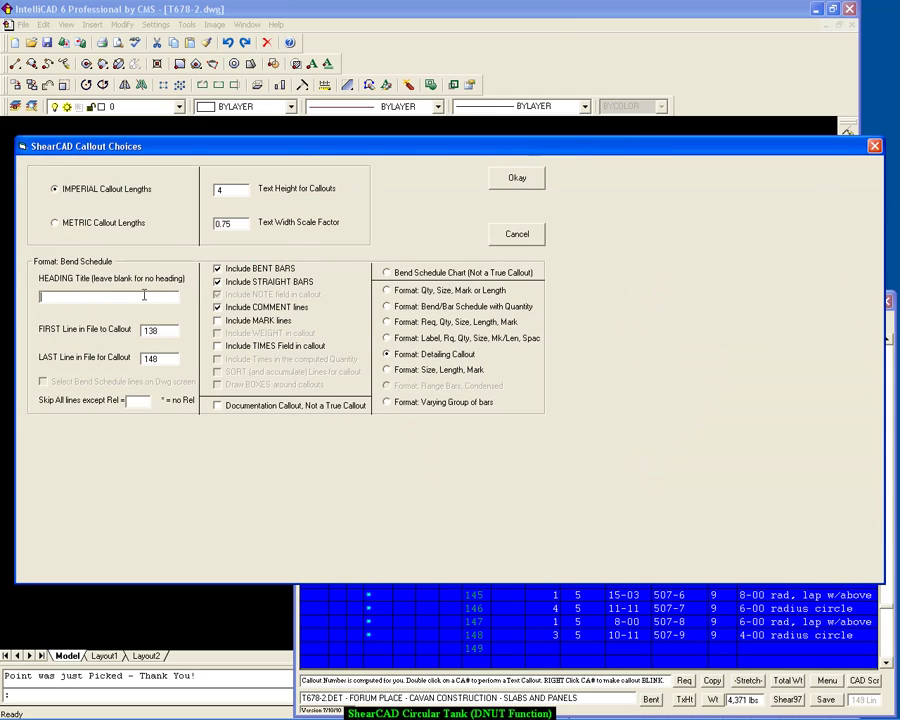
{"action": "type", "text": "CU"}
{"action": "type", "text": "RCULAR"}
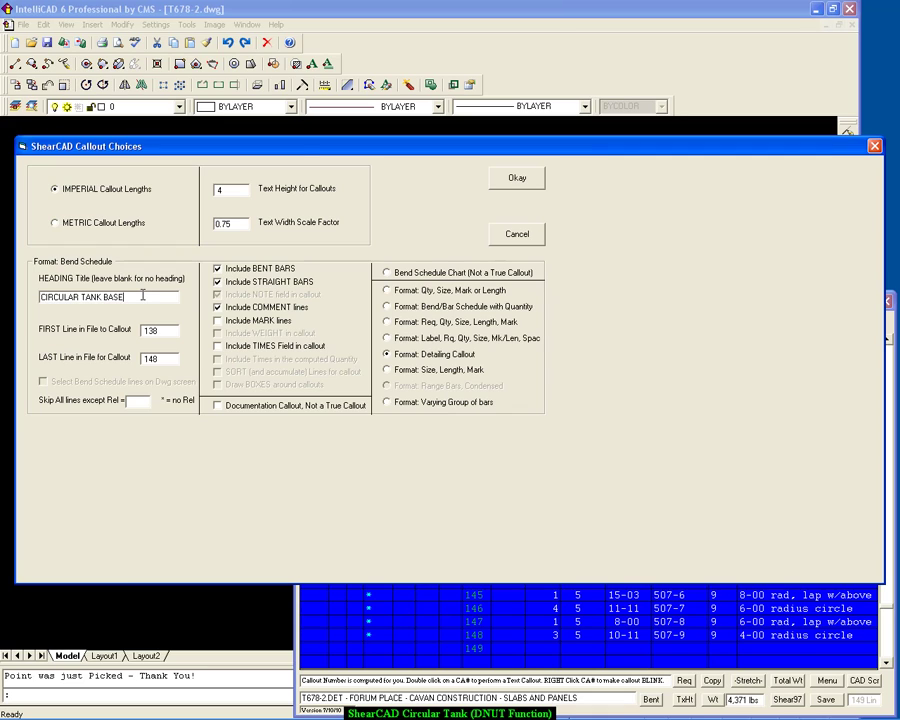
Step: Choose the Bend/Bar Schedule with Quantity format and place the callout beside the outer circle's upper right
{"action": "left_click", "coordinate": [390, 306]}
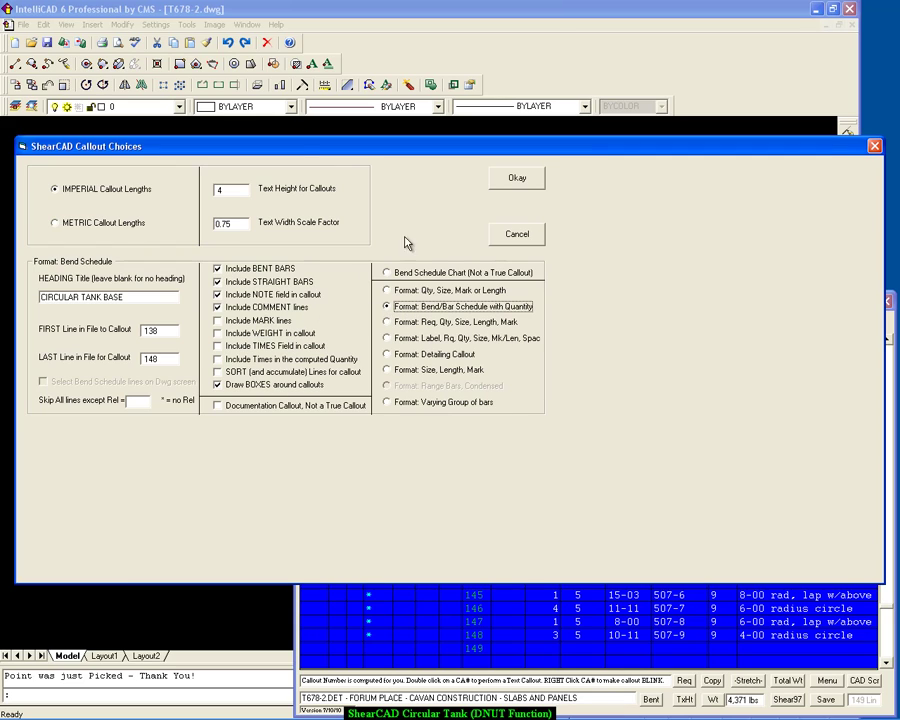
{"action": "left_click", "coordinate": [512, 177]}
{"action": "left_click", "coordinate": [464, 235]}
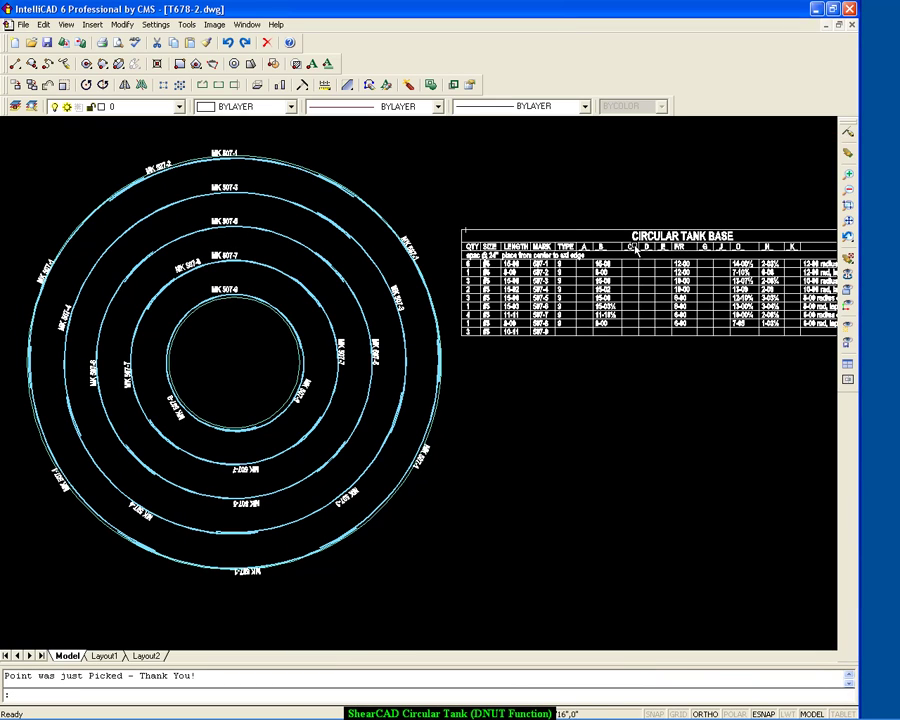
Step: Check the placed tank base schedule, then return to the ShearCAD bar list and move to empty line 151
{"action": "scroll", "coordinate": [646, 245], "scroll_direction": "up", "scroll_amount": 4}
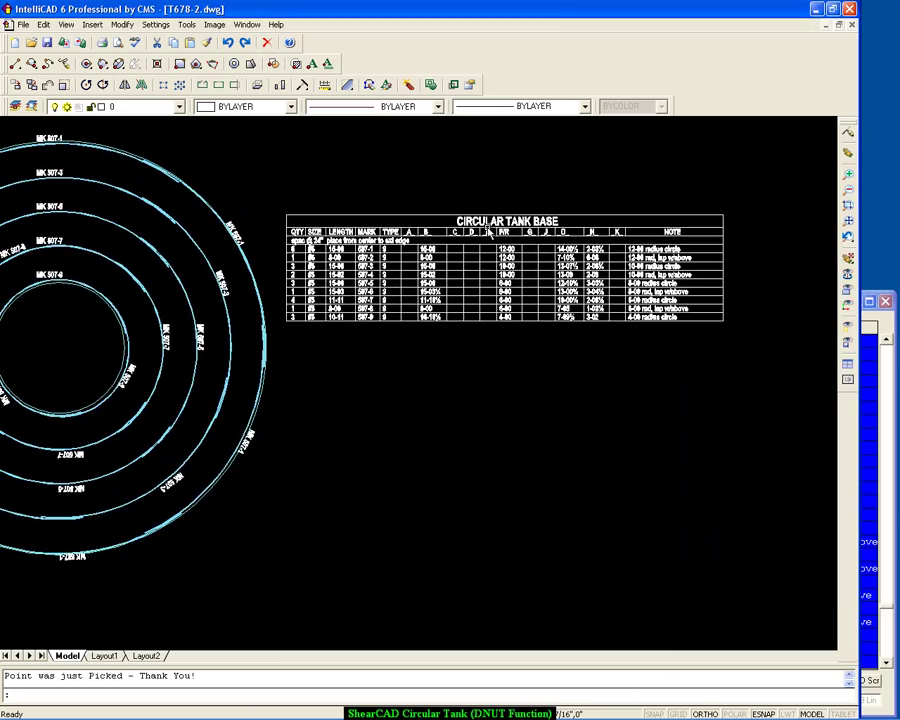
{"action": "scroll", "coordinate": [488, 229], "scroll_direction": "down", "scroll_amount": 2}
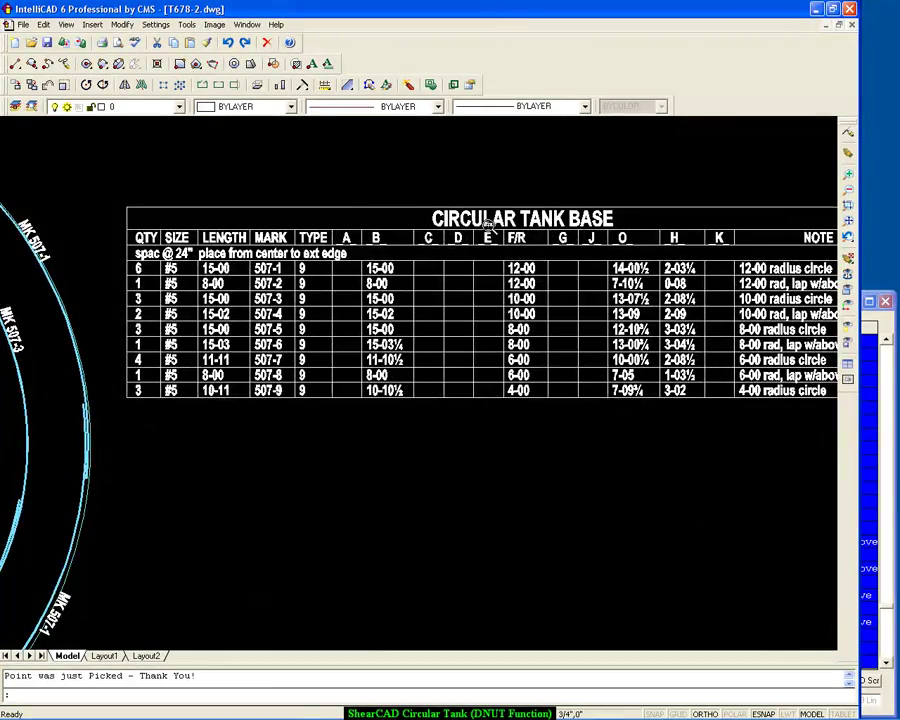
{"action": "middle_click_drag", "start_coordinate": [535, 231], "coordinate": [437, 231]}
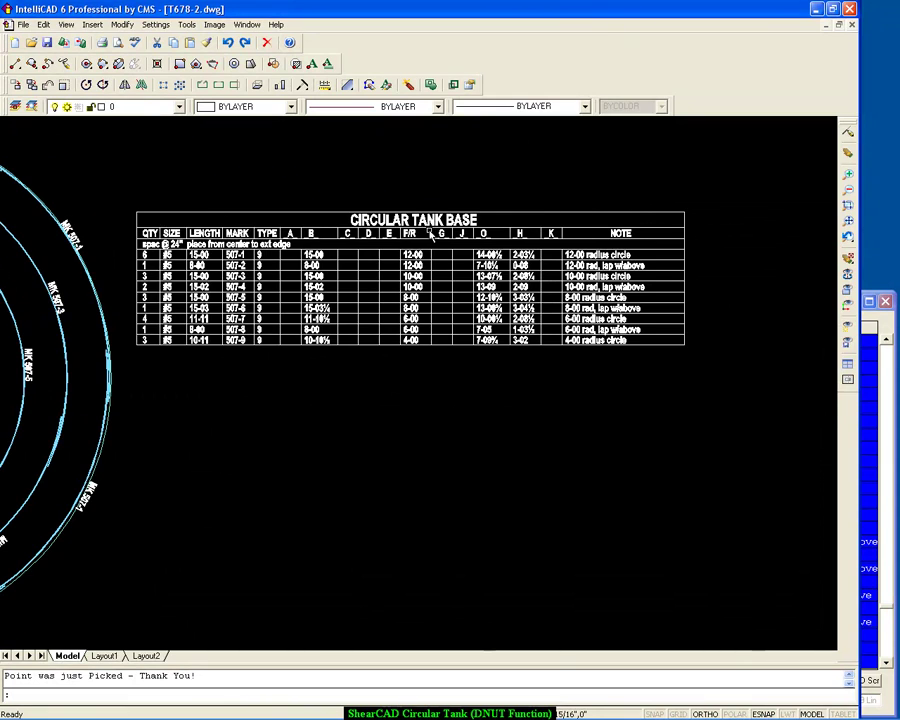
{"action": "scroll", "coordinate": [430, 231], "scroll_direction": "up", "scroll_amount": 1}
{"action": "scroll", "coordinate": [430, 232], "scroll_direction": "down", "scroll_amount": 1}
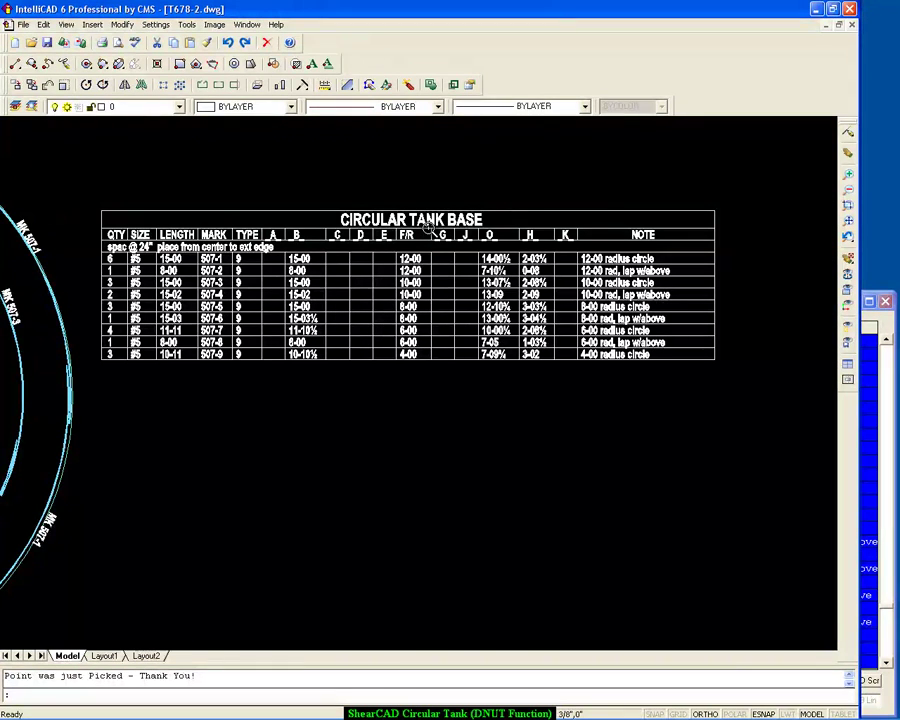
{"action": "scroll", "coordinate": [430, 228], "scroll_direction": "down", "scroll_amount": 2}
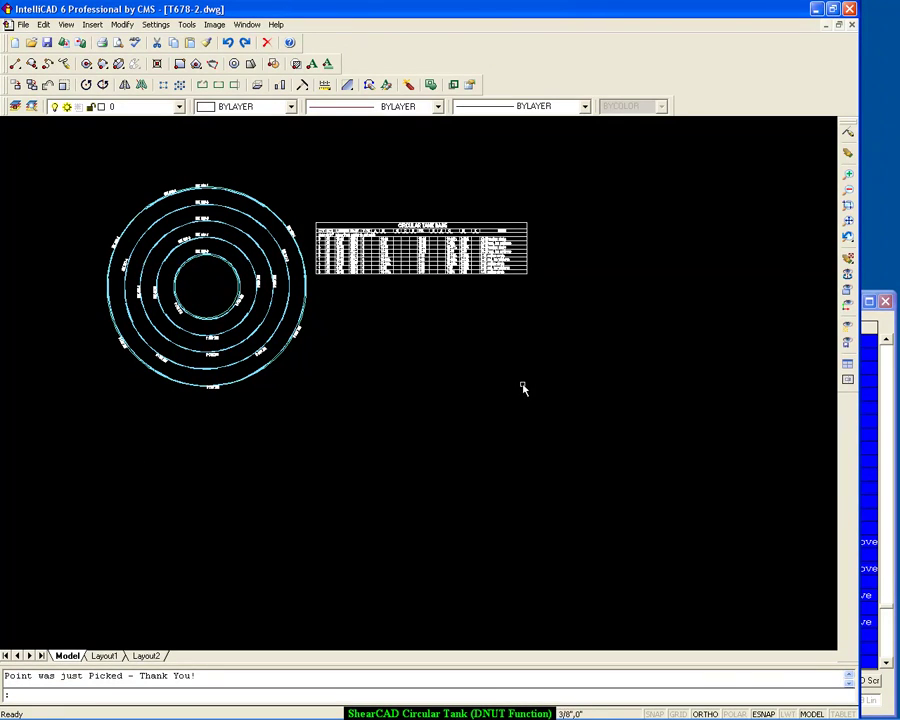
{"action": "left_click", "coordinate": [866, 422]}
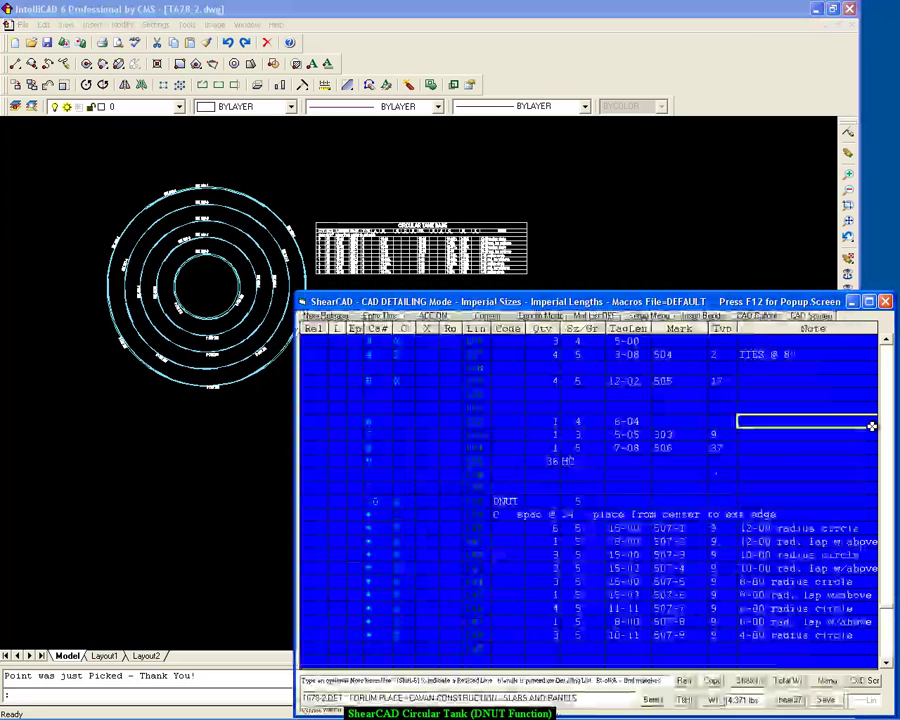
{"action": "key", "text": "Return"}
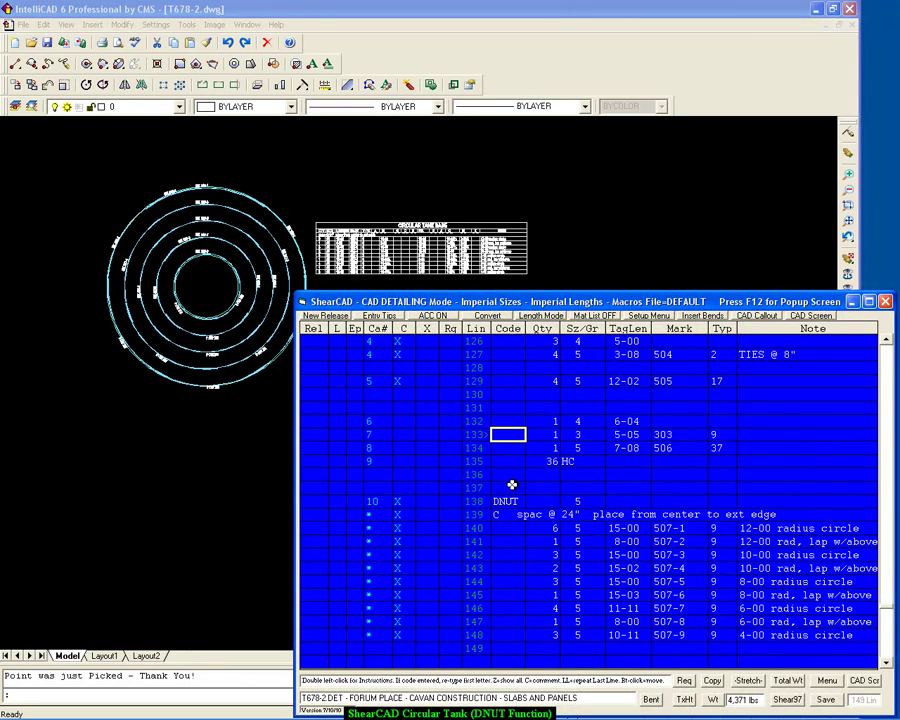
{"action": "key", "text": "End"}
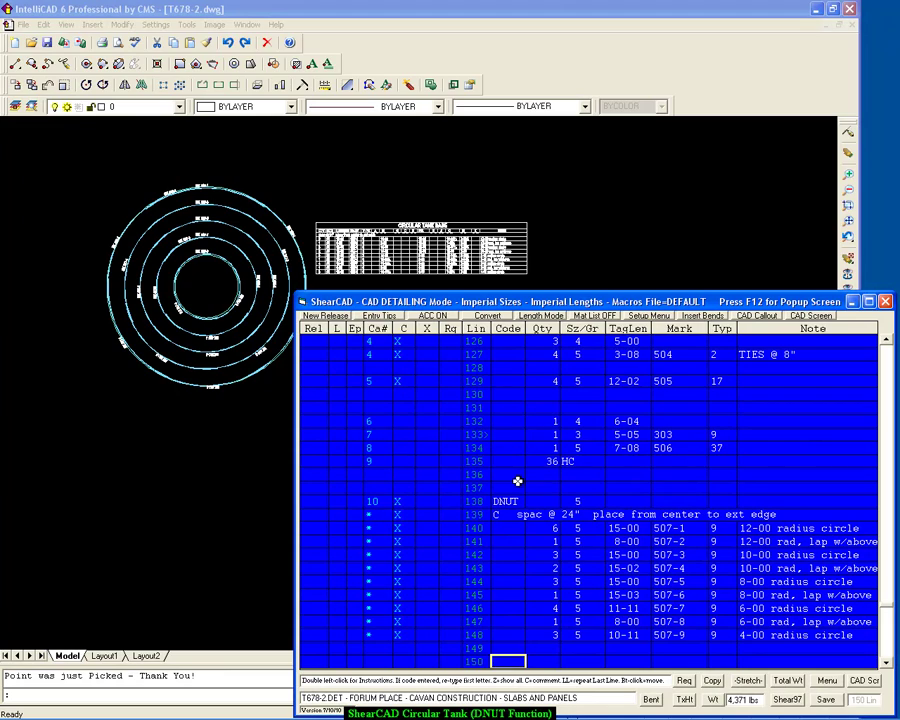
{"action": "key", "text": "Down"}
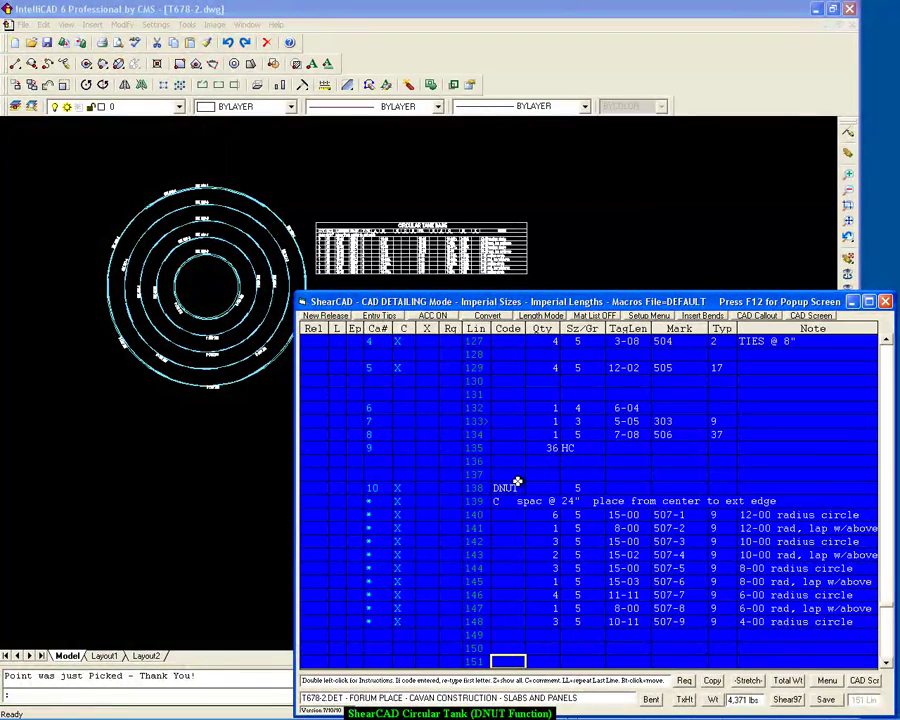
Step: Start DNUT on line 151 with bar size 5DD and pick the circle's center below the first set of rings
{"action": "type", "text": "DNUT"}
{"action": "key", "text": "Return"}
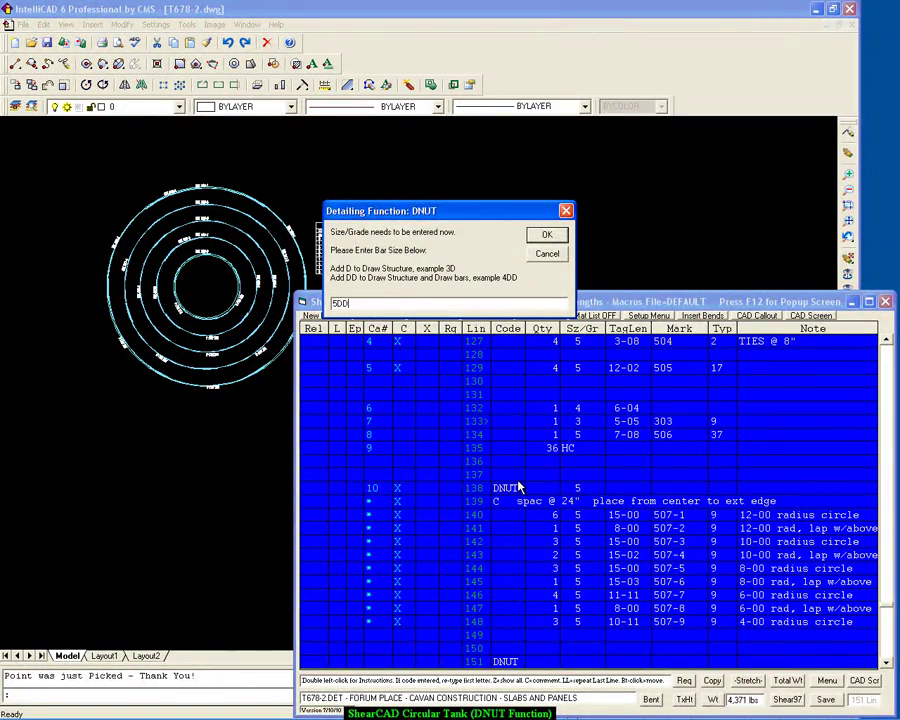
{"action": "key", "text": "Return"}
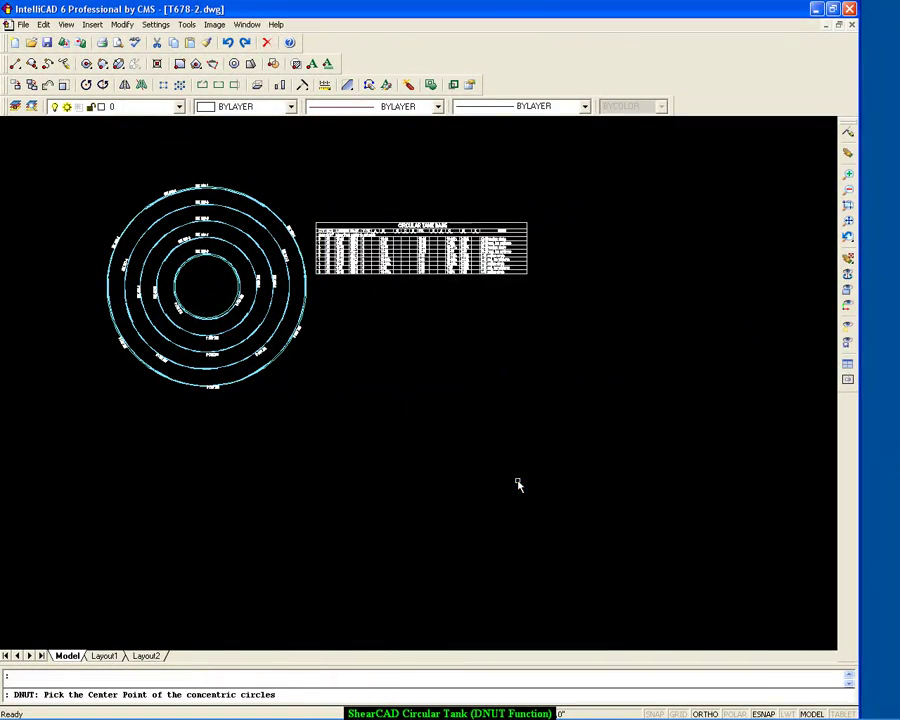
{"action": "left_click", "coordinate": [200, 565]}
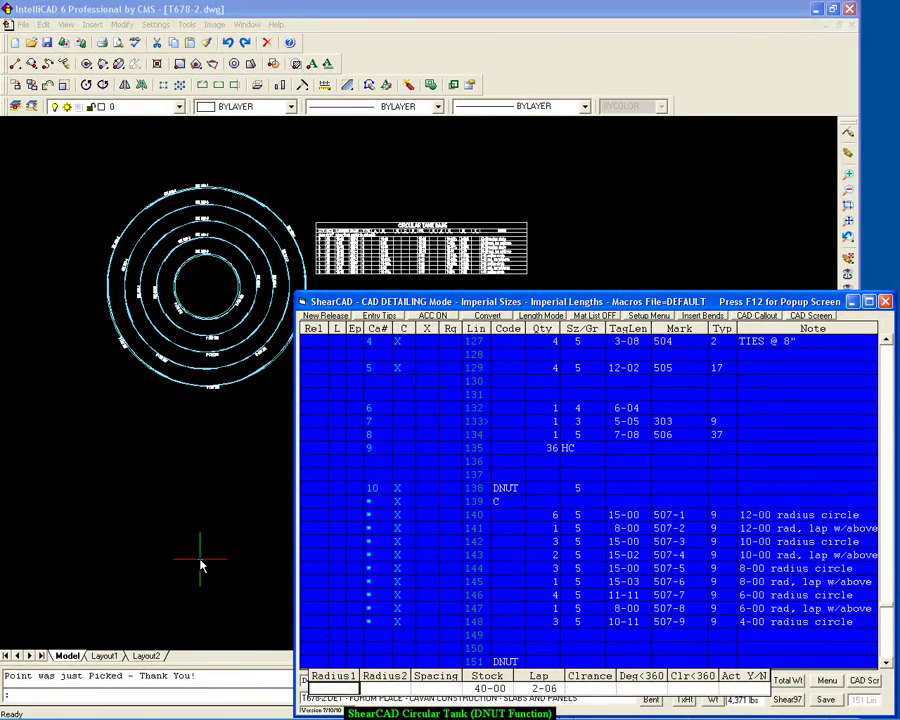
Step: Set the DNUT run's first radius to 12-00, second radius to 11-00 and bar spacing to 0-08
{"action": "type", "text": "12"}
{"action": "key", "text": "Return"}
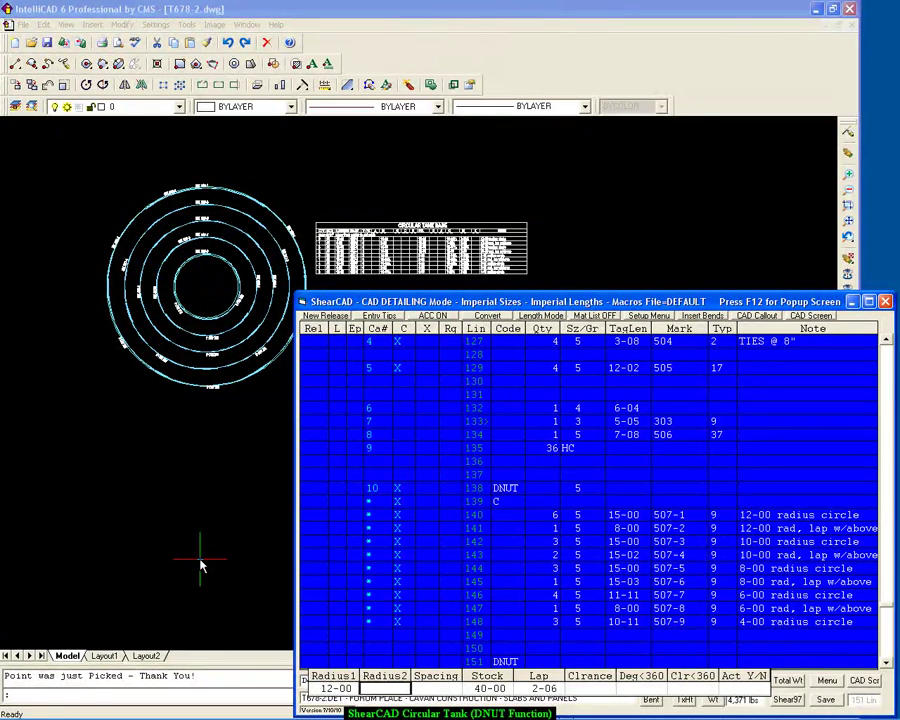
{"action": "type", "text": "11"}
{"action": "key", "text": "Return"}
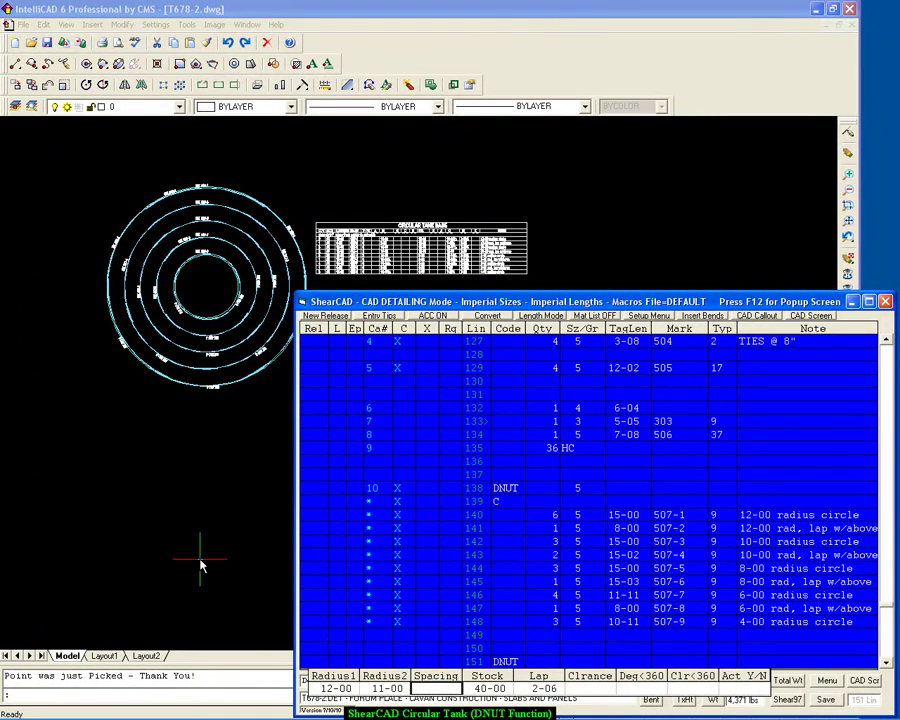
{"action": "type", "text": "-8"}
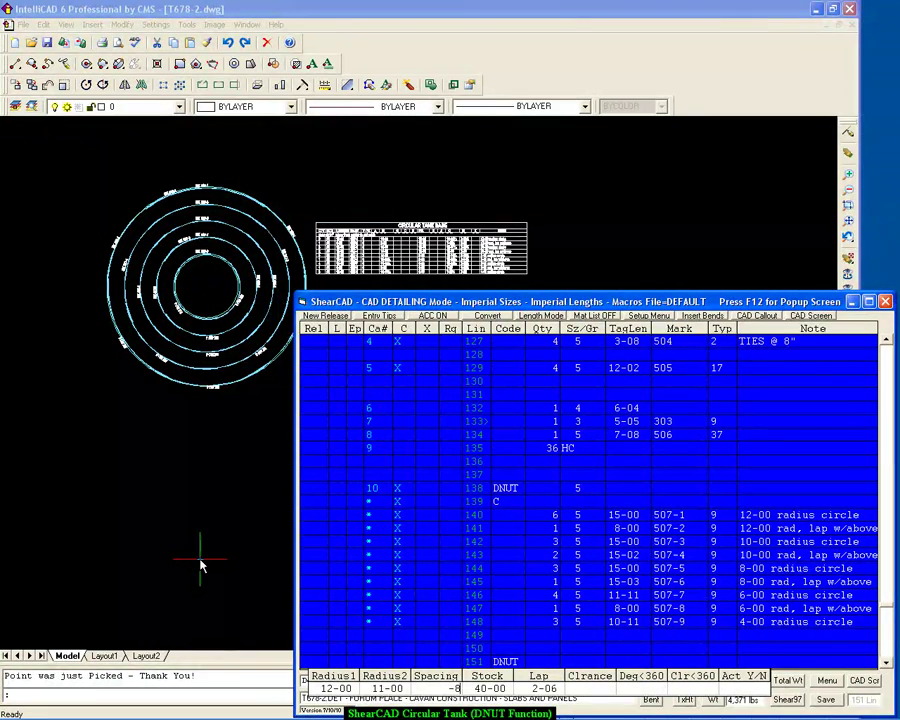
{"action": "key", "text": "Return"}
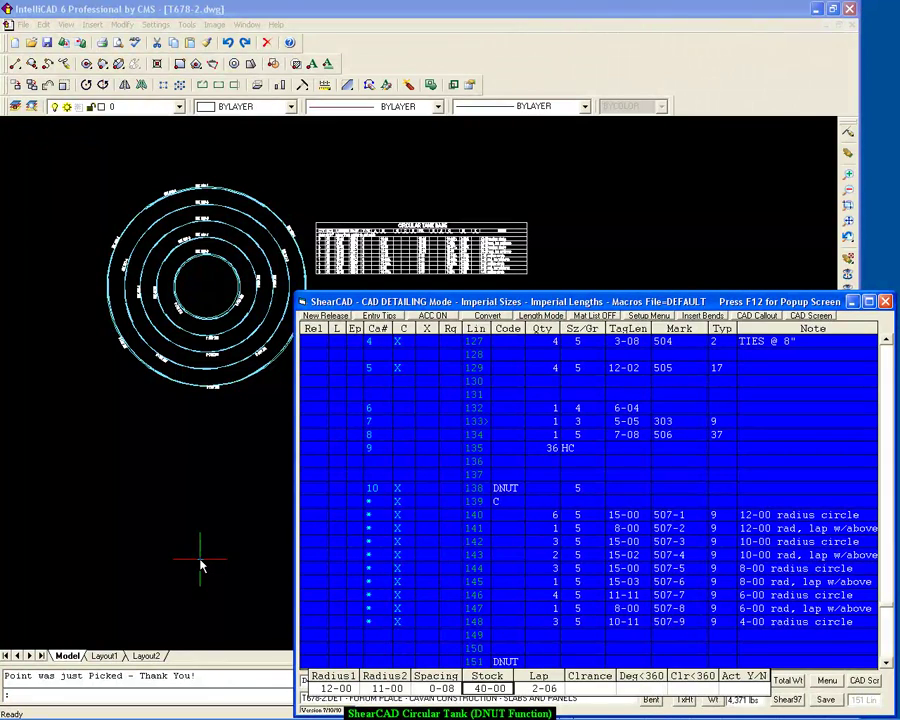
Step: Change the DNUT run's first radius to 12-02 and its second radius to 11-02
{"action": "key", "text": "Left"}
{"action": "key", "text": "Left"}
{"action": "key", "text": "Left"}
{"action": "type", "text": "12-2"}
{"action": "key", "text": "Return"}
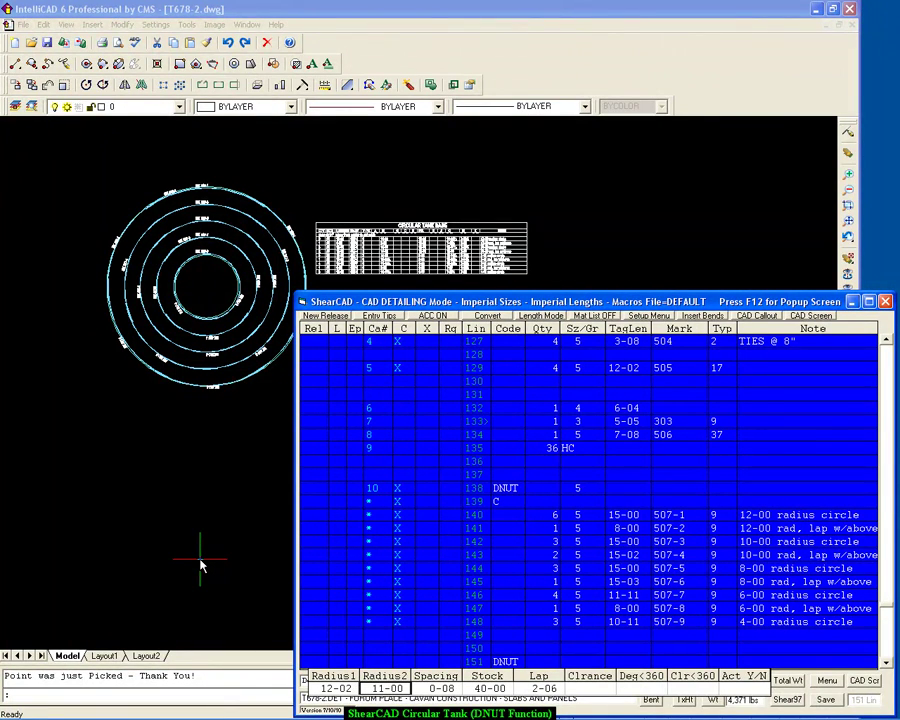
{"action": "type", "text": "1"}
{"action": "type", "text": "1-02"}
{"action": "key", "text": "Return"}
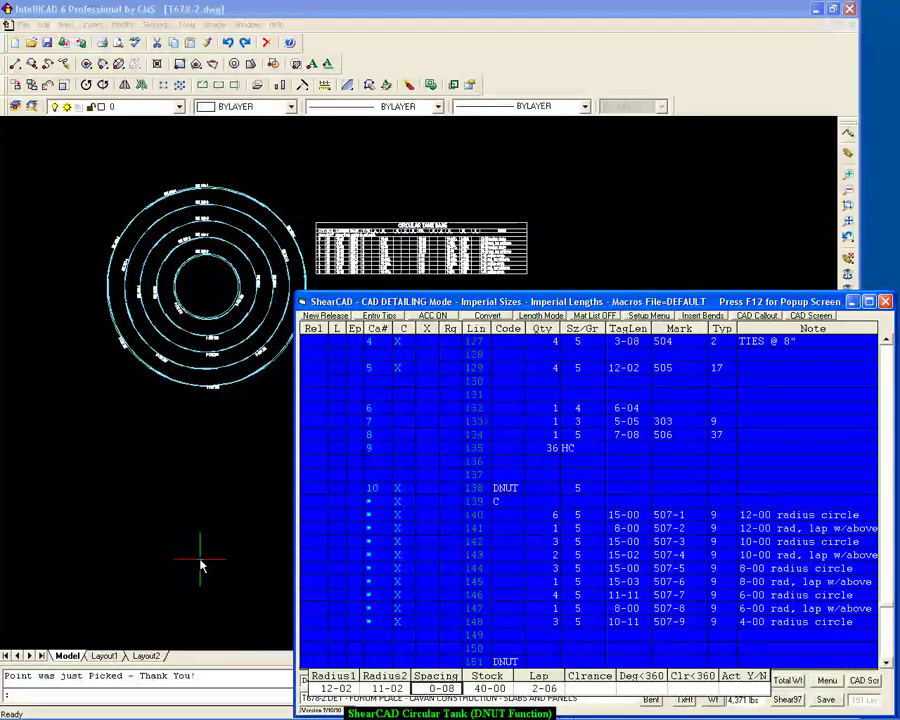
Step: Set the clearance to 0-02, generate the circular bars, and decline changing the new lines to match pre-existing marks
{"action": "key", "text": "Return"}
{"action": "key", "text": "Return"}
{"action": "key", "text": "Return"}
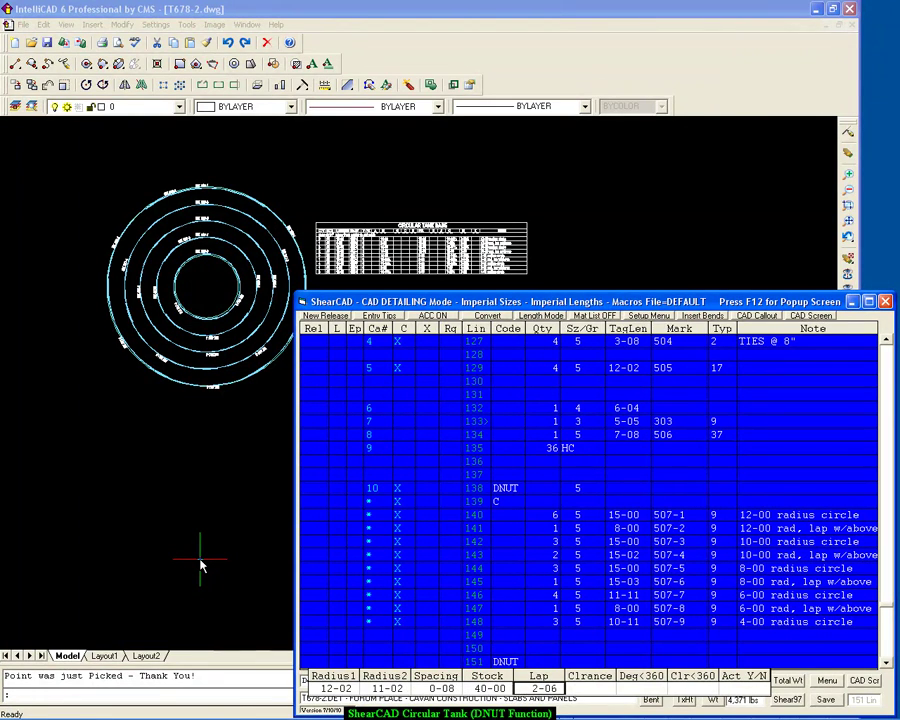
{"action": "type", "text": "2"}
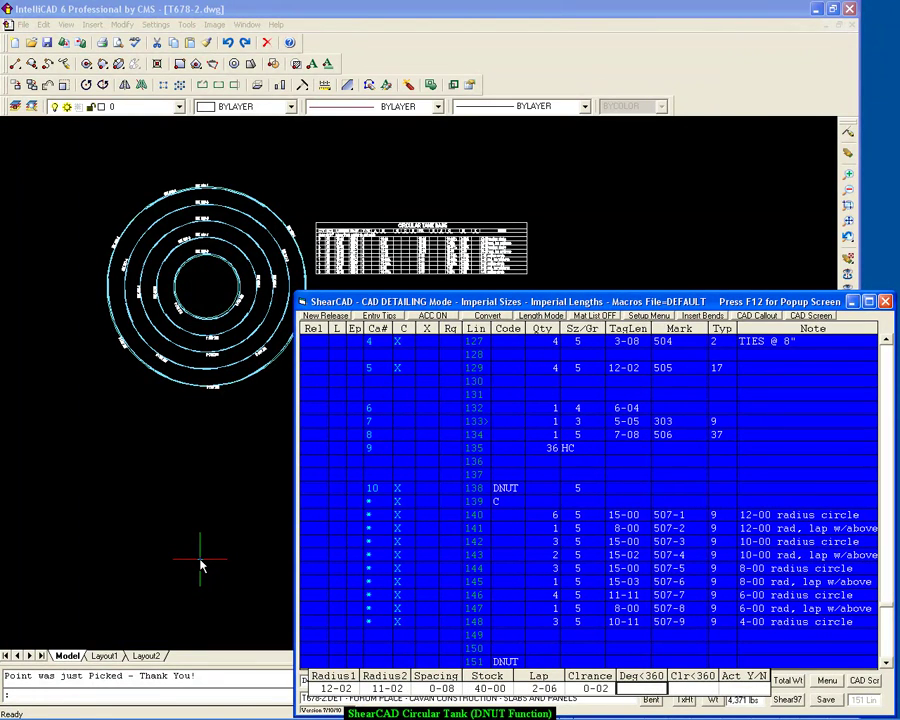
{"action": "key", "text": "Return"}
{"action": "key", "text": "Return"}
{"action": "key", "text": "Return"}
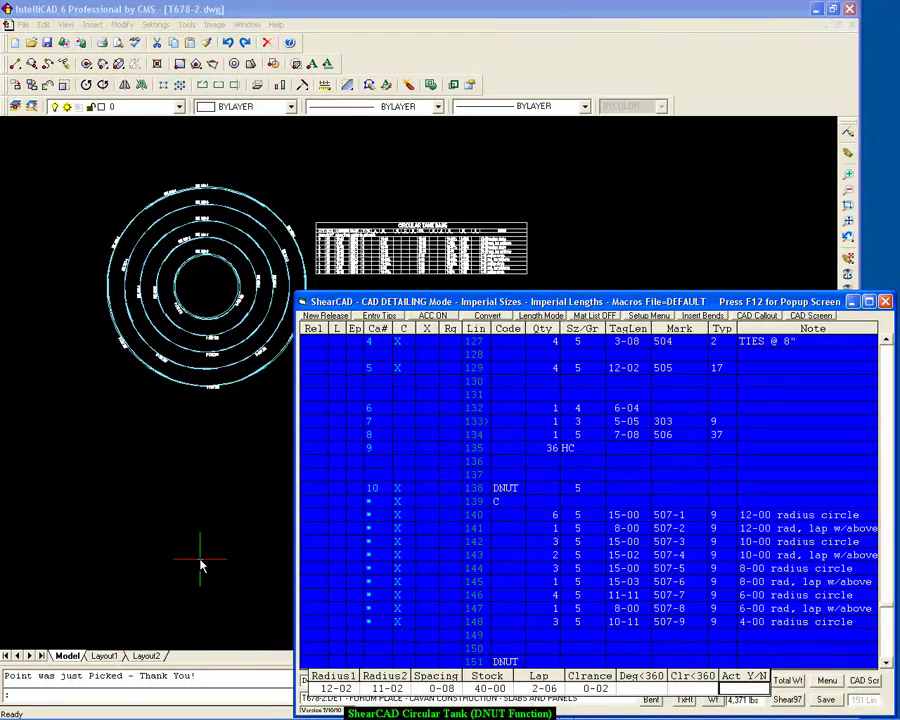
{"action": "key", "text": "Return"}
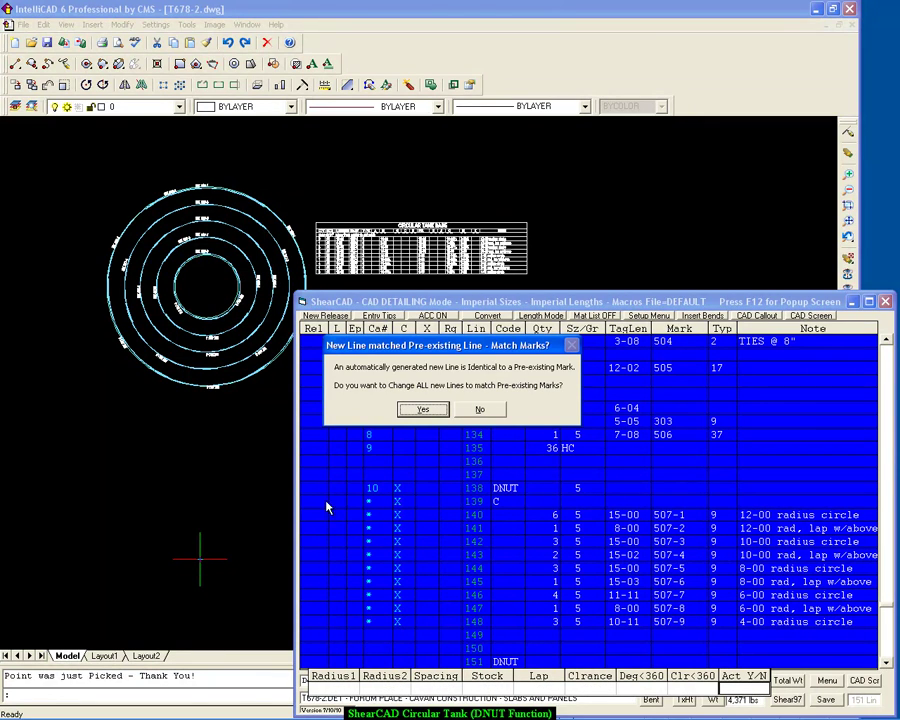
{"action": "left_click", "coordinate": [487, 414]}
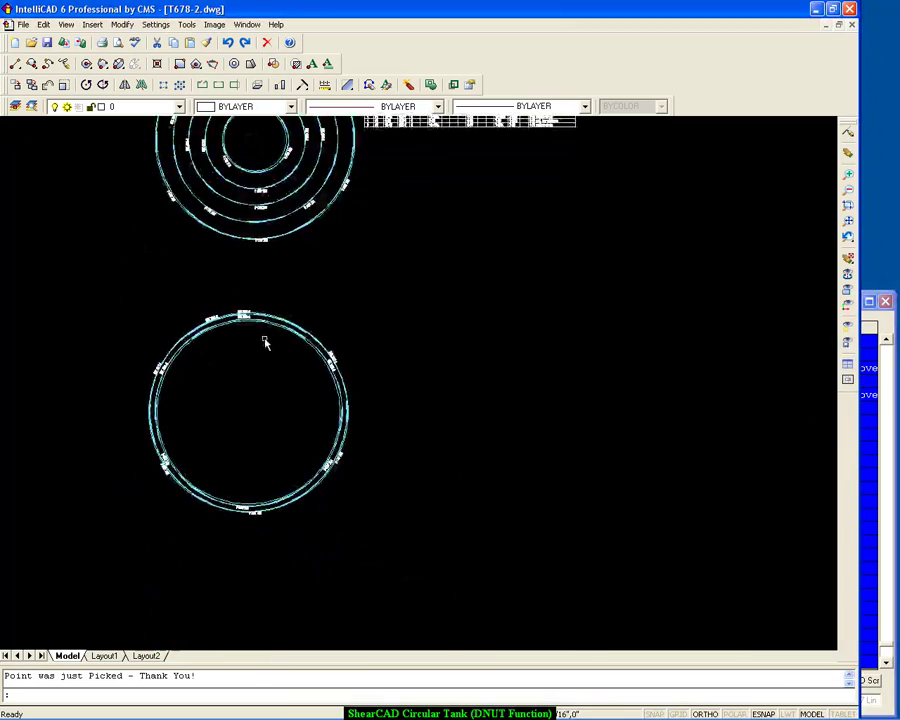
Step: Examine the newly drawn double ring, checking the bar marks and lap splices along its upper arc
{"action": "scroll", "coordinate": [257, 352], "scroll_direction": "up", "scroll_amount": 2}
{"action": "scroll", "coordinate": [257, 351], "scroll_direction": "down", "scroll_amount": 3}
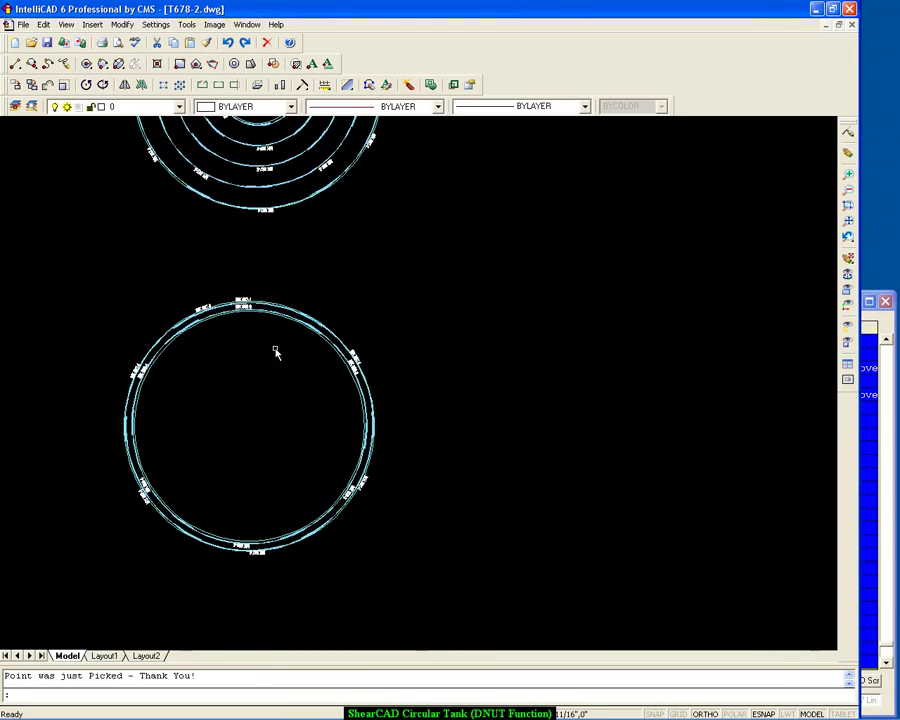
{"action": "middle_click_drag", "start_coordinate": [274, 351], "coordinate": [289, 285]}
{"action": "scroll", "coordinate": [289, 285], "scroll_direction": "up", "scroll_amount": 2}
{"action": "middle_click_drag", "start_coordinate": [323, 238], "coordinate": [352, 364]}
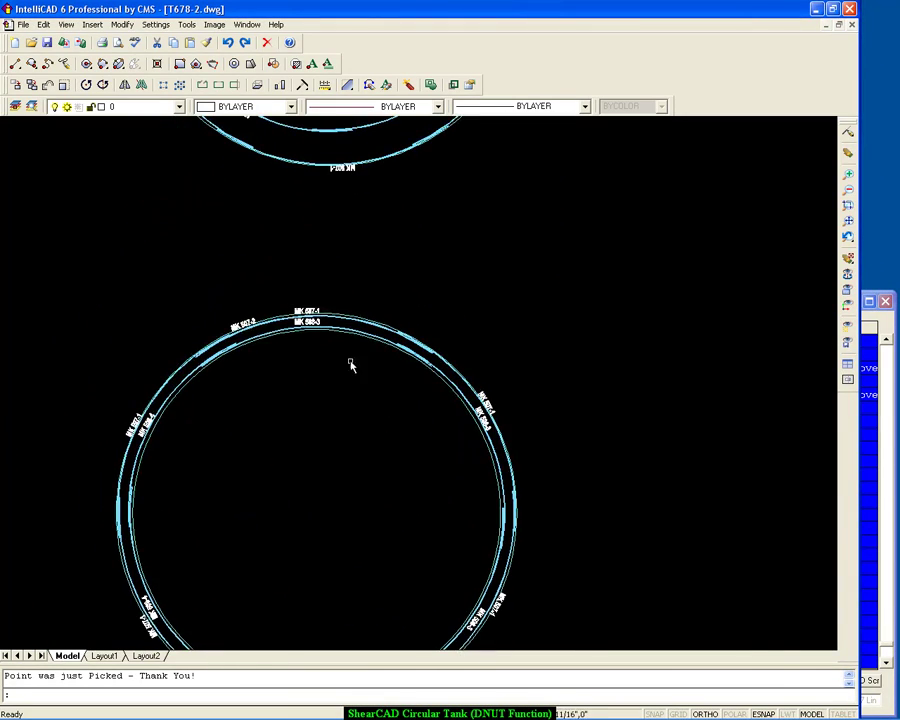
{"action": "scroll", "coordinate": [325, 315], "scroll_direction": "up", "scroll_amount": 4}
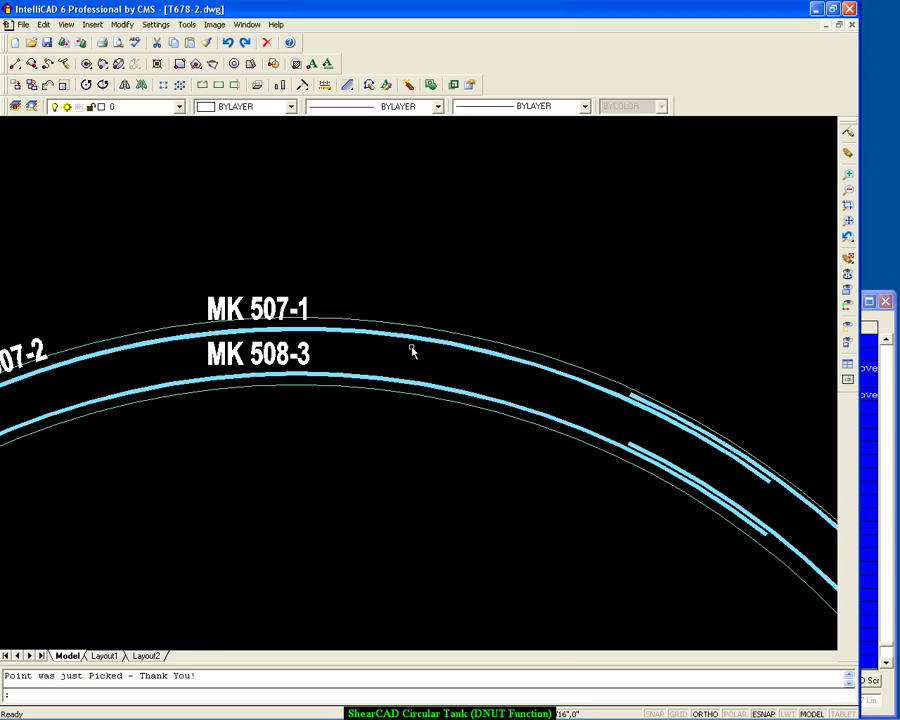
{"action": "scroll", "coordinate": [480, 440], "scroll_direction": "down", "scroll_amount": 6}
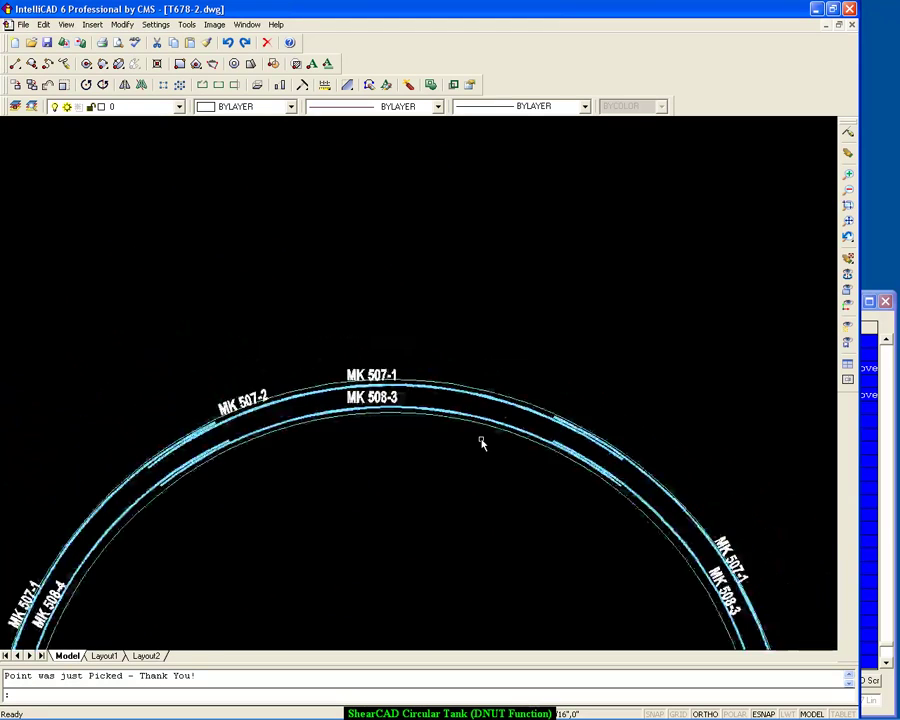
{"action": "scroll", "coordinate": [442, 408], "scroll_direction": "up", "scroll_amount": 4}
{"action": "middle_click_drag", "start_coordinate": [341, 299], "coordinate": [279, 262]}
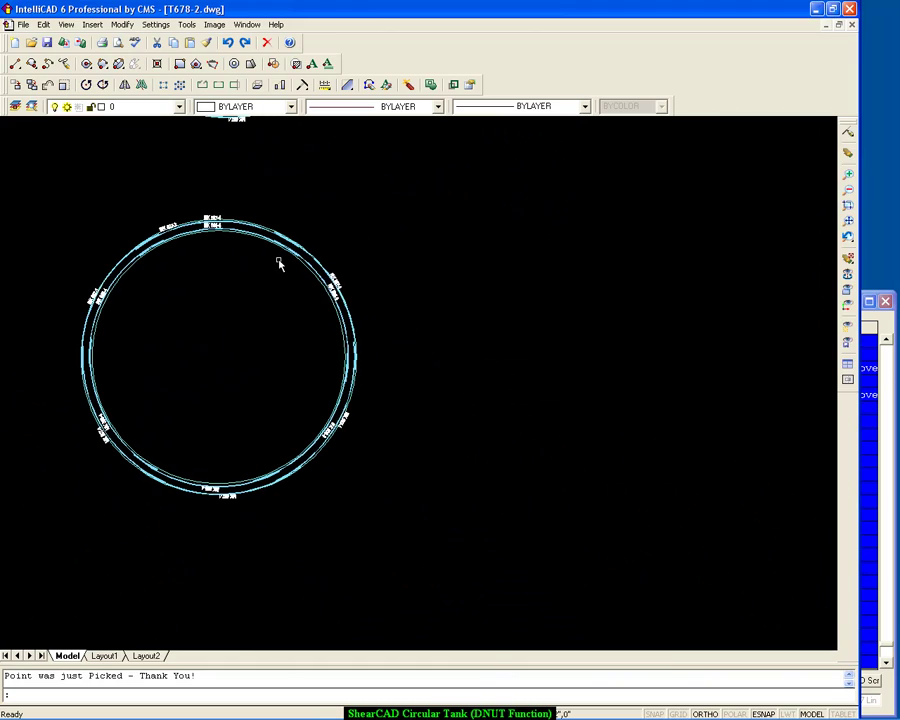
Step: Create a Bend/Bar Schedule with Quantity callout for lines 151 to 156, titled CIRCULAR TANK WALL, and place it beside the new ring's upper right
{"action": "left_click", "coordinate": [866, 440]}
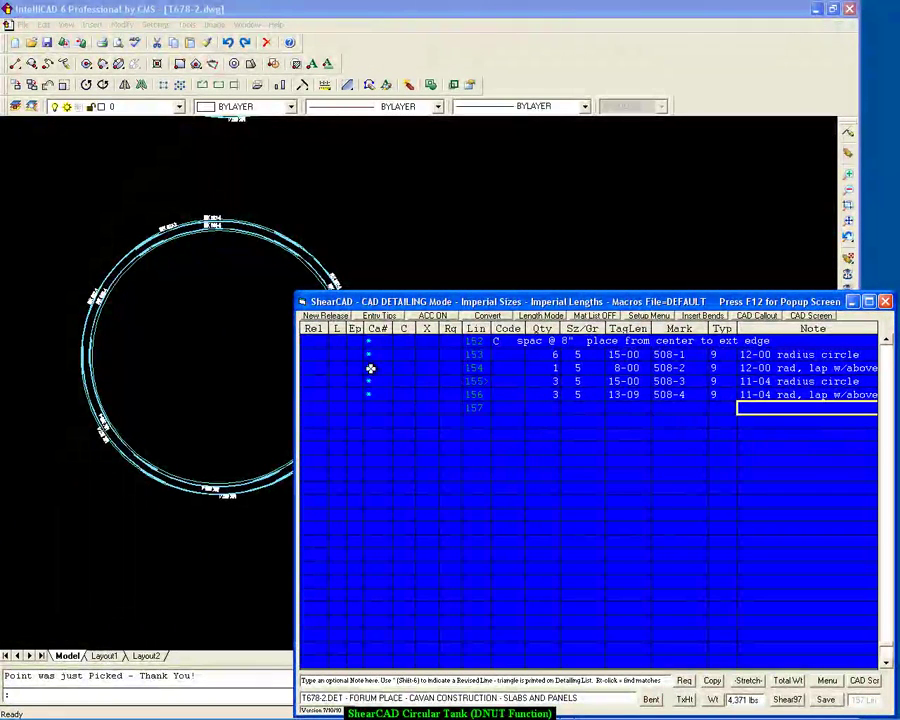
{"action": "double_click", "coordinate": [368, 346]}
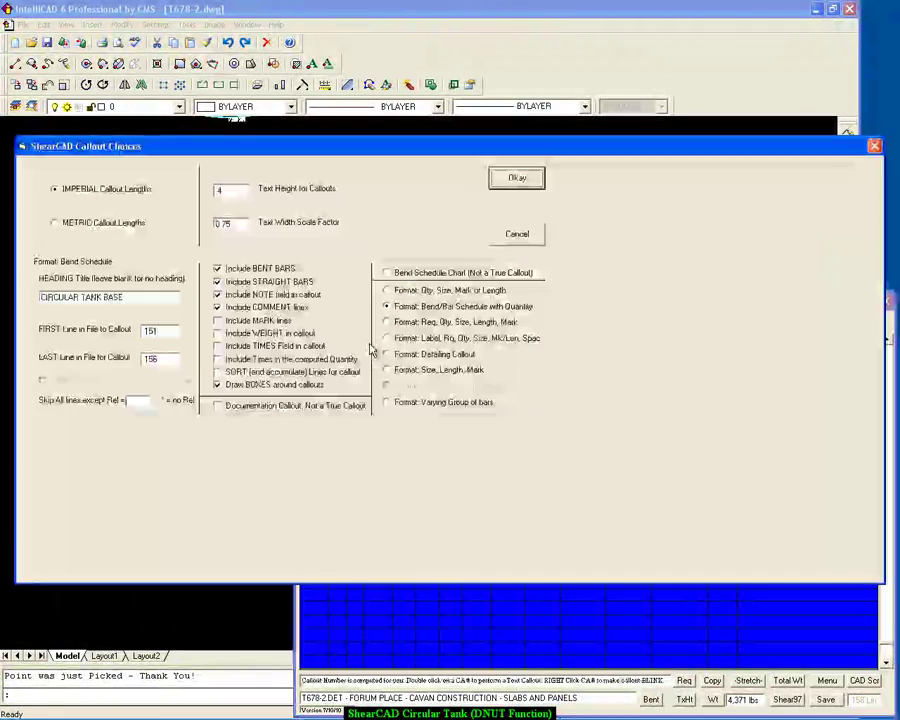
{"action": "left_click", "coordinate": [129, 297]}
{"action": "left_click", "coordinate": [130, 301]}
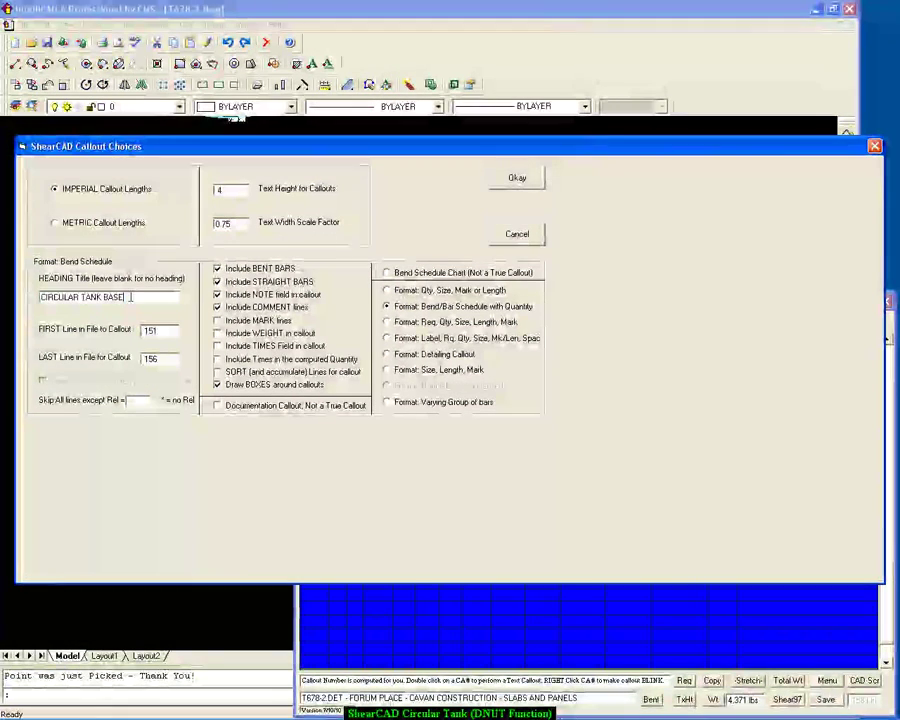
{"action": "key", "text": "BackSpace"}
{"action": "key", "text": "BackSpace"}
{"action": "key", "text": "BackSpace"}
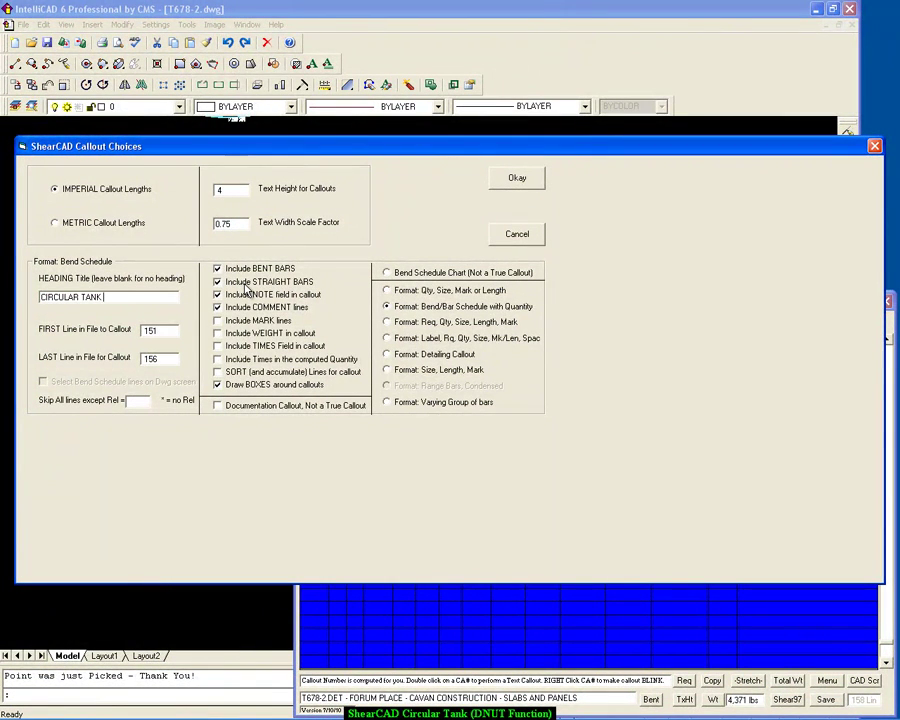
{"action": "type", "text": "WALL"}
{"action": "left_click", "coordinate": [516, 178]}
{"action": "left_click", "coordinate": [376, 268]}
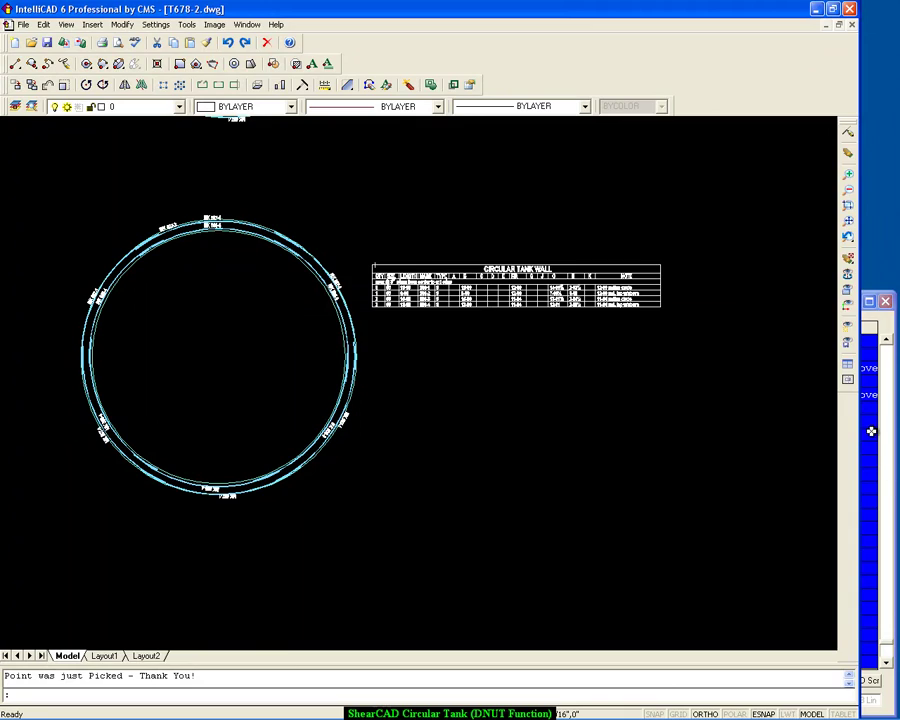
Step: Return to the ShearCAD bar list and insert an empty line at line 150, above the second DNUT entry
{"action": "left_click", "coordinate": [872, 431]}
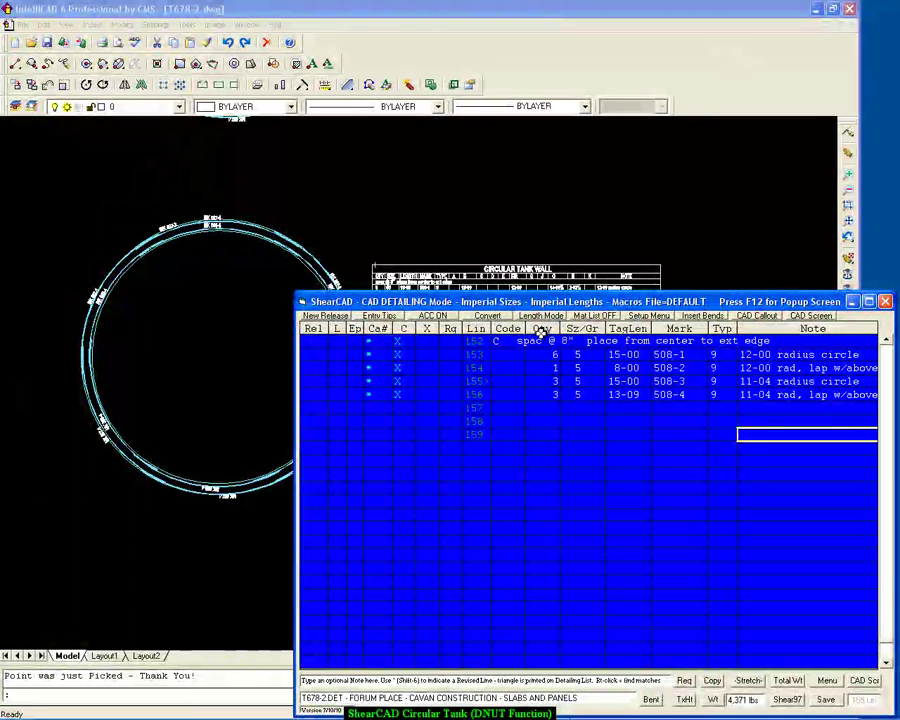
{"action": "key", "text": "Up"}
{"action": "key", "text": "Up"}
{"action": "key", "text": "Up"}
{"action": "key", "text": "Left"}
{"action": "key", "text": "Down"}
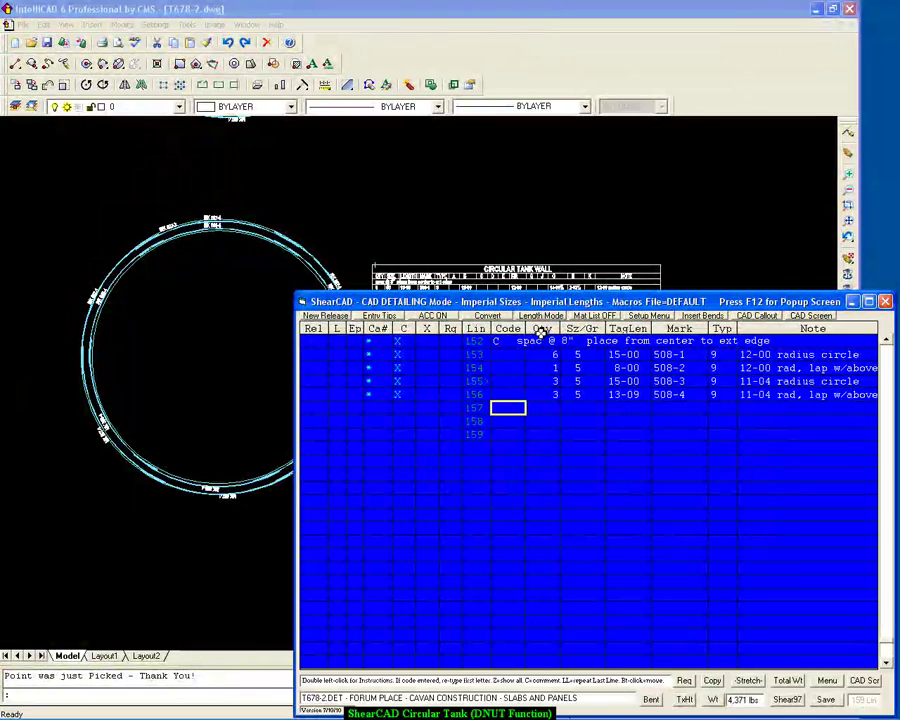
{"action": "key", "text": "Up"}
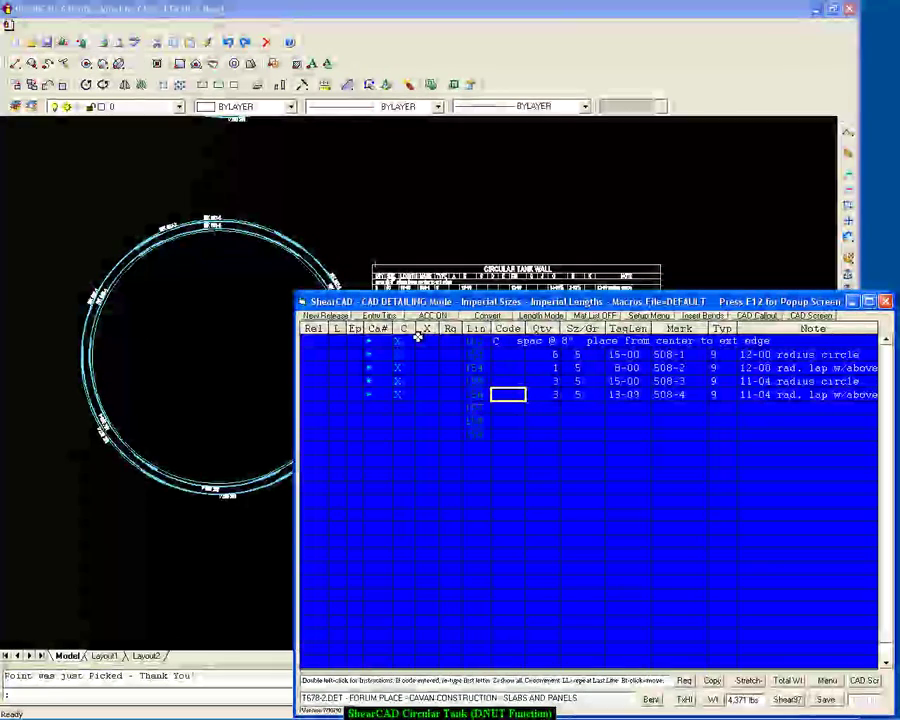
{"action": "left_click", "coordinate": [420, 340]}
{"action": "key", "text": "Up"}
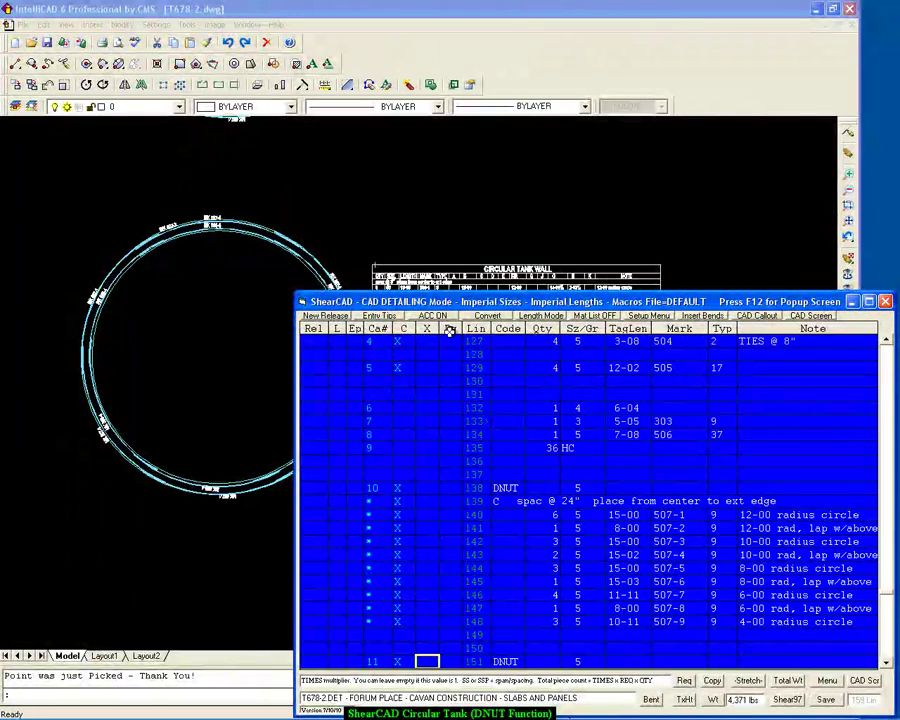
{"action": "key", "text": "Up"}
{"action": "key", "text": "Right"}
{"action": "key", "text": "Right"}
{"action": "key", "text": "Insert"}
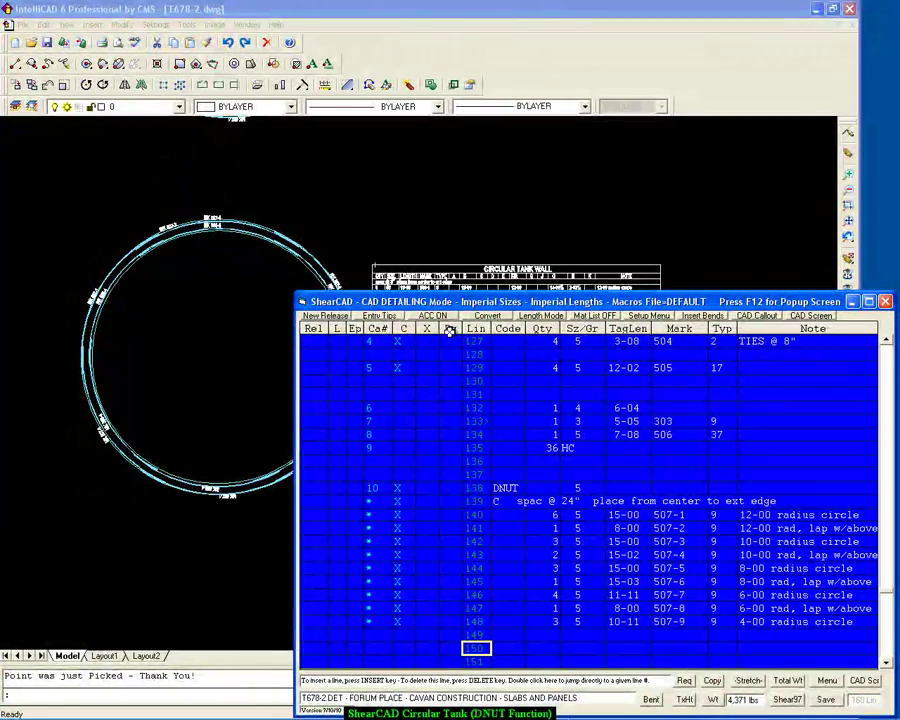
Step: Add the comment TANK WALL VERTS @ 8" on line 159, below the second DNUT group
{"action": "key", "text": "Page_Down"}
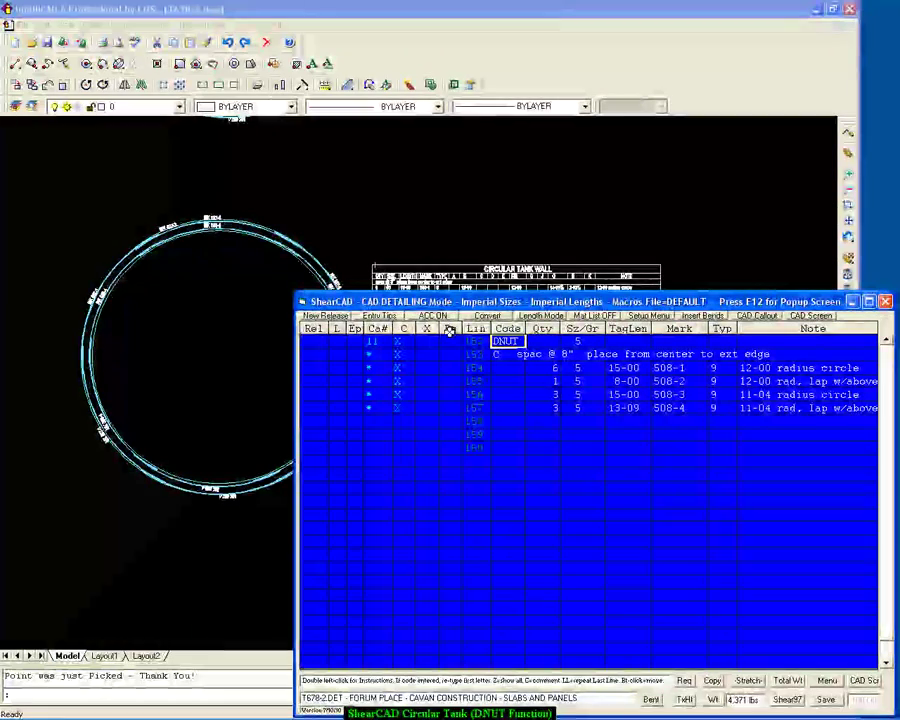
{"action": "key", "text": "Left"}
{"action": "key", "text": "Left"}
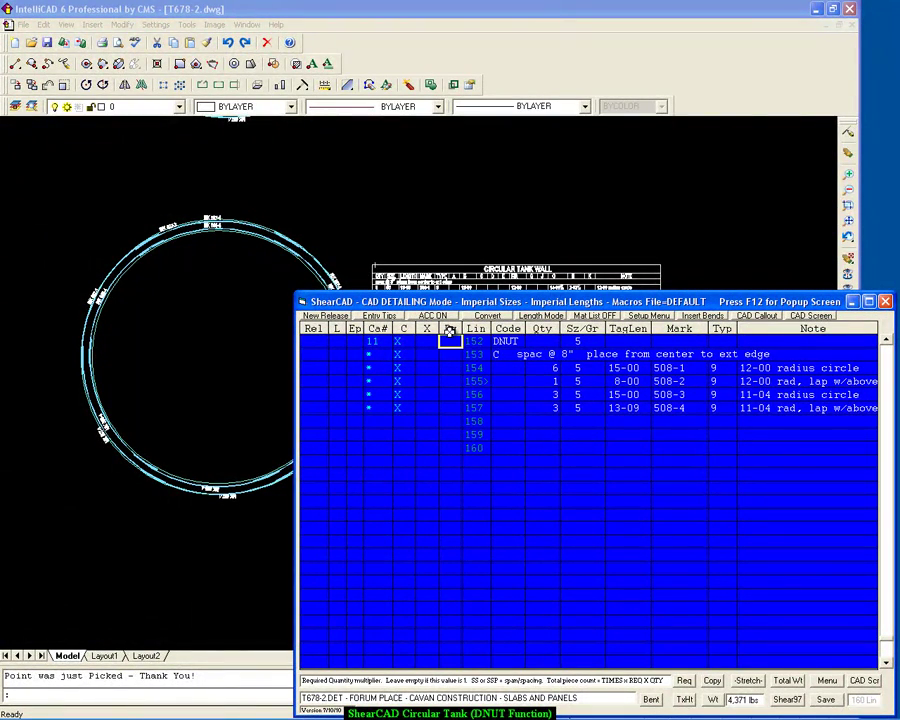
{"action": "left_click", "coordinate": [505, 430]}
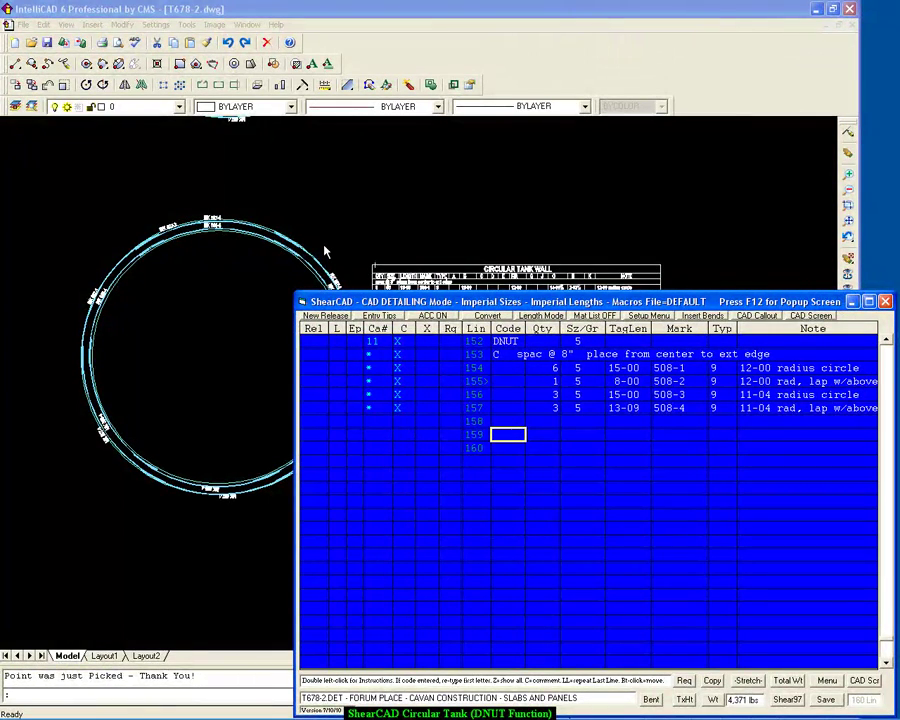
{"action": "type", "text": "C   "}
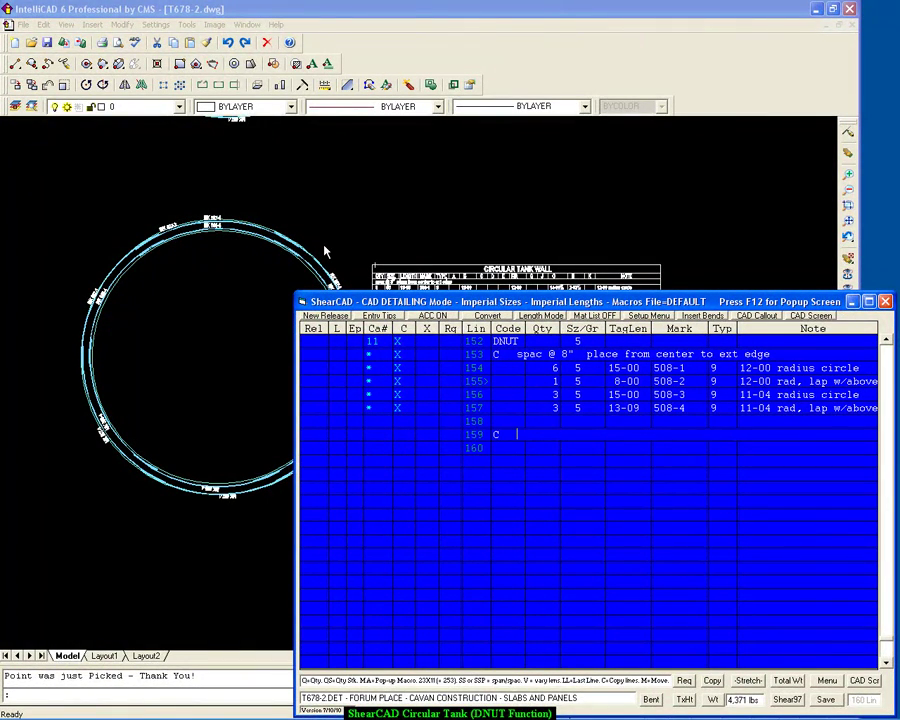
{"action": "type", "text": "TA"}
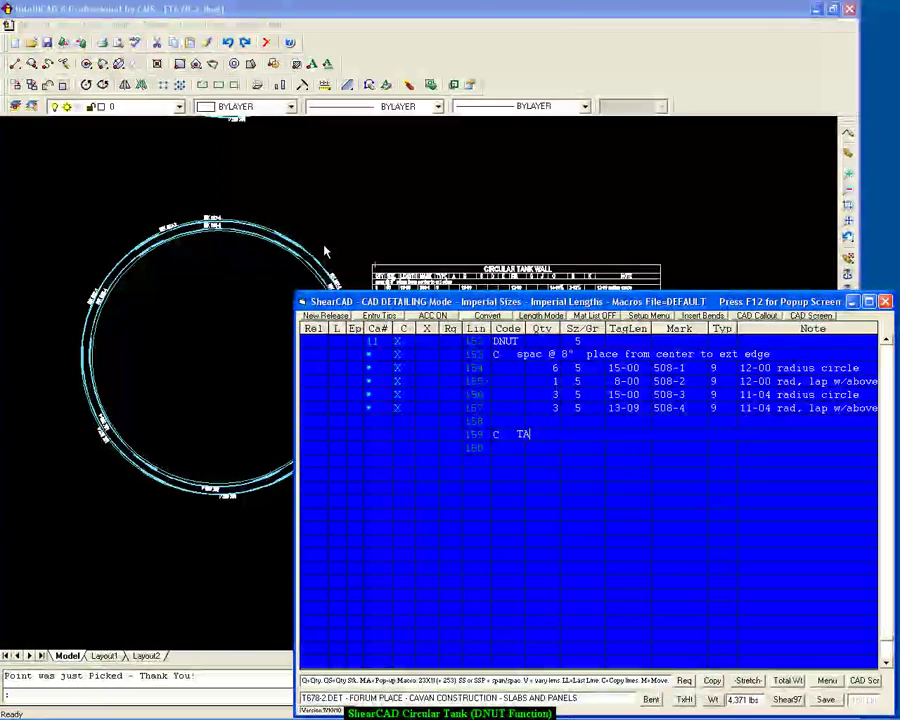
{"action": "type", "text": "NK WALL"}
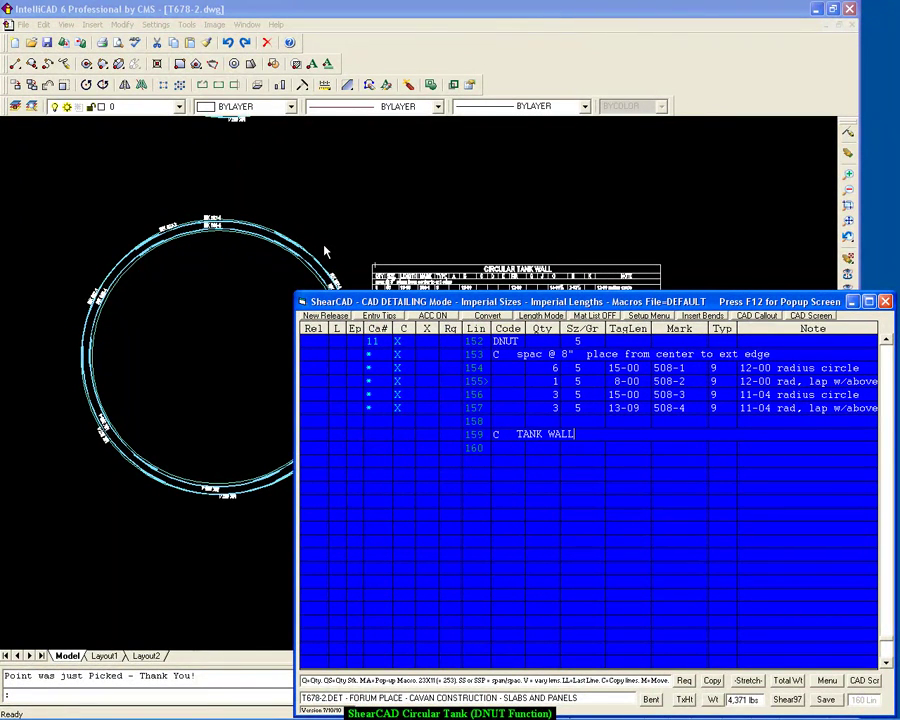
{"action": "type", "text": " VERTS @ 8\""}
{"action": "key", "text": "Return"}
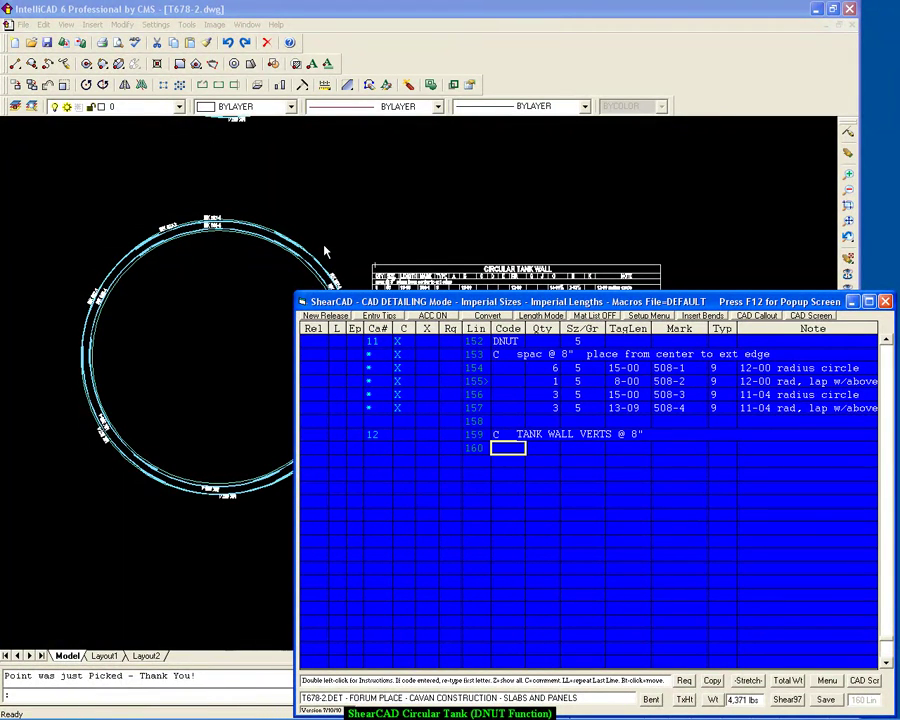
Step: Calculate line 160's times multiplier with the span/spacing function, using the tank circumference and 8" spacing: 3.14x[12-0]x2,8"
{"action": "key", "text": "Left"}
{"action": "key", "text": "Left"}
{"action": "key", "text": "Left"}
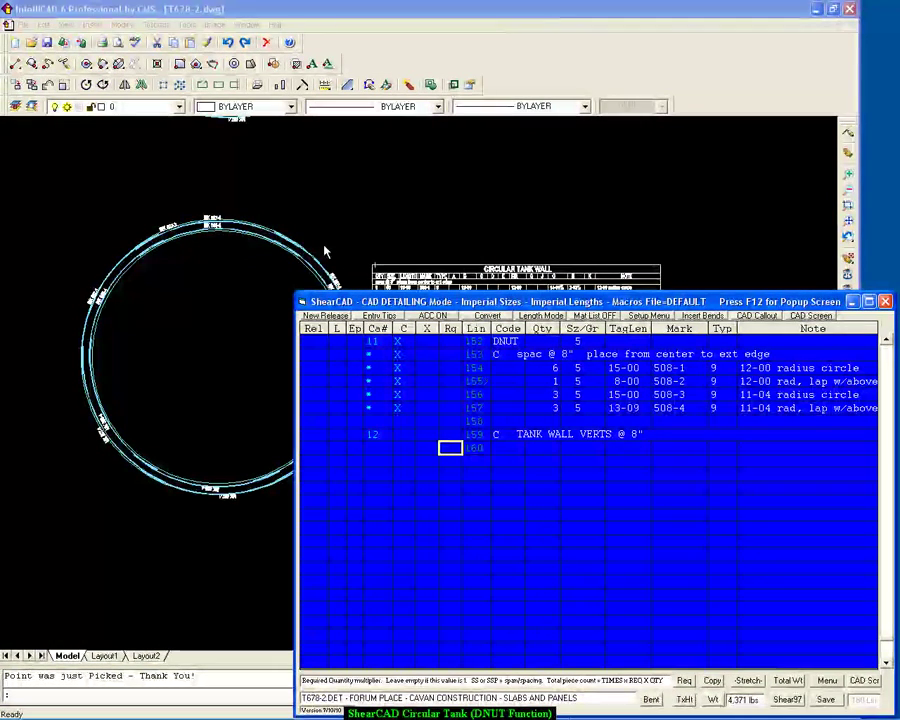
{"action": "type", "text": "SS"}
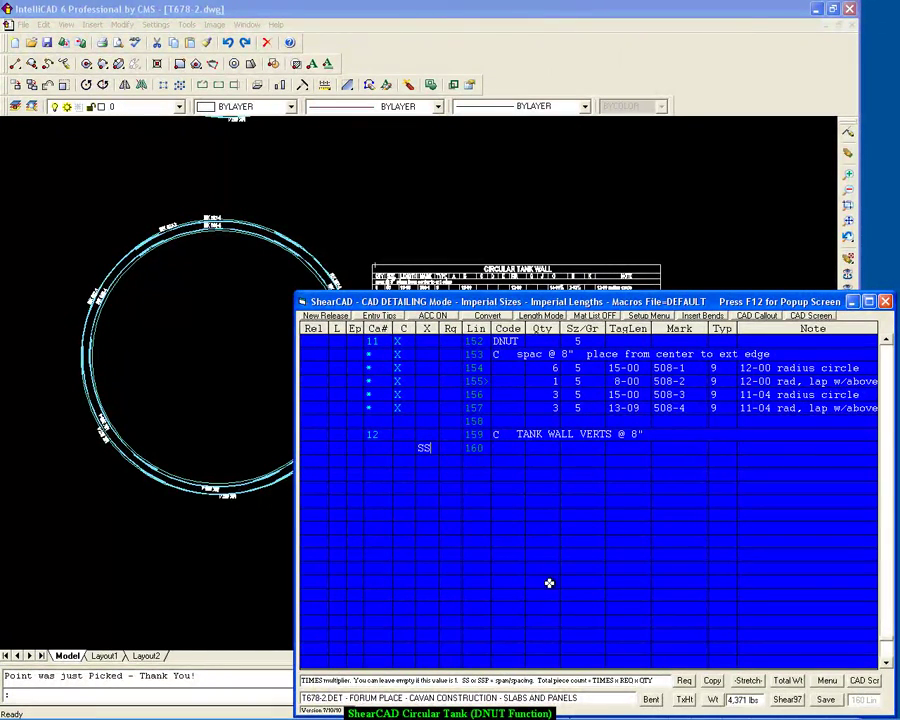
{"action": "key", "text": "Return"}
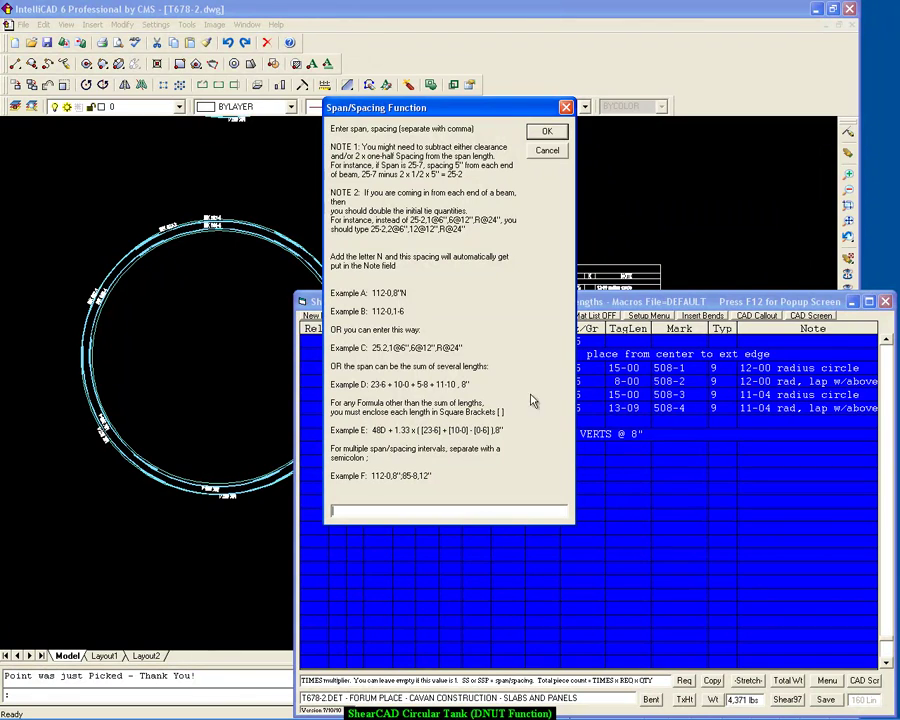
{"action": "type", "text": "3.14x["}
{"action": "type", "text": "12"}
{"action": "key", "text": "BackSpace"}
{"action": "type", "text": "[12-0"}
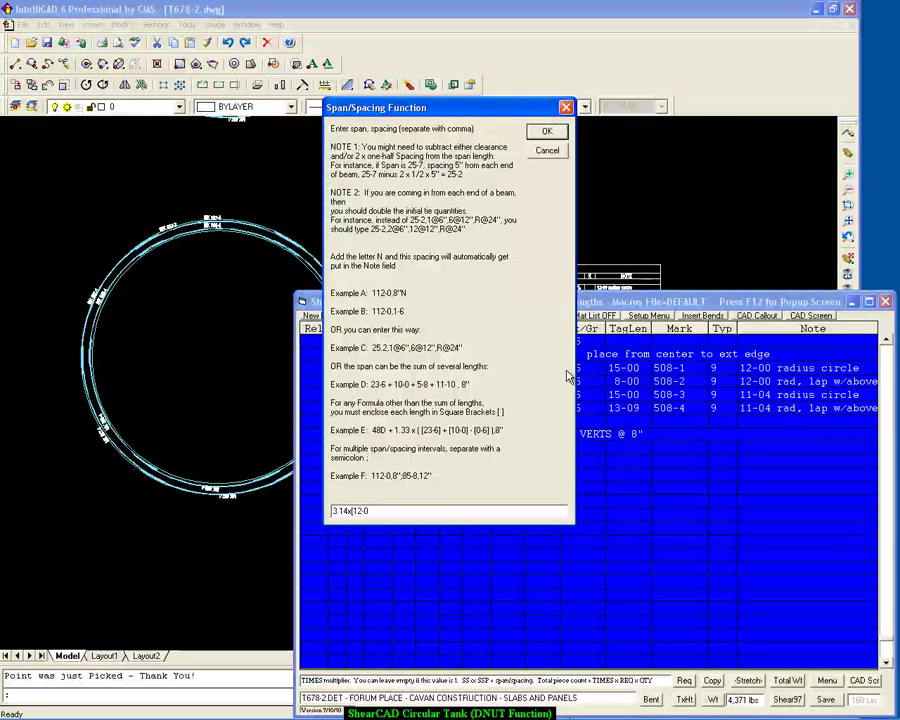
{"action": "type", "text": "]"}
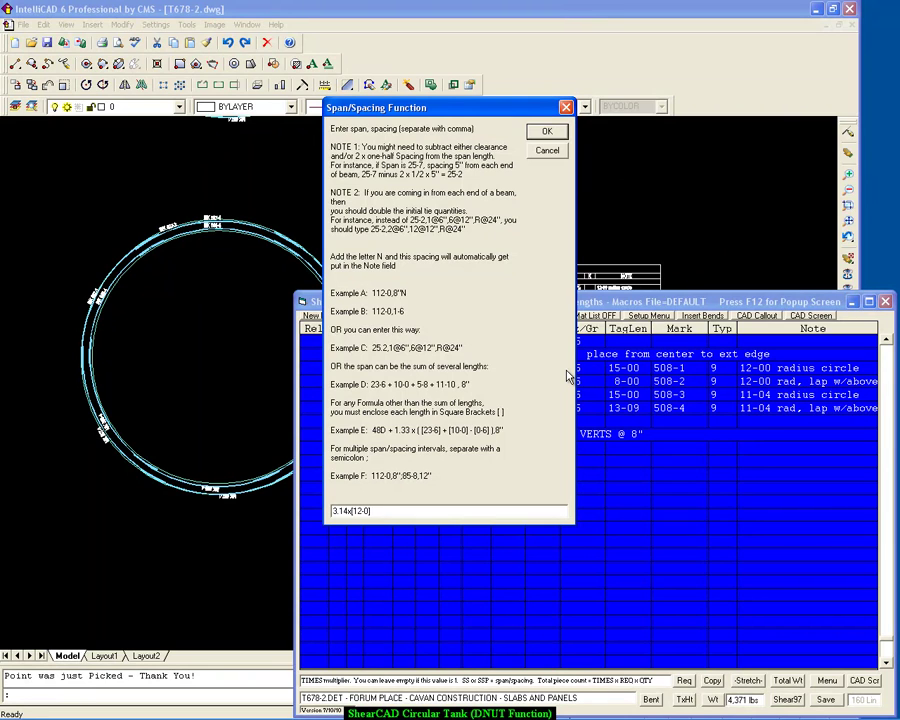
{"action": "type", "text": "x2,8\""}
{"action": "left_click", "coordinate": [547, 133]}
{"action": "left_click", "coordinate": [547, 134]}
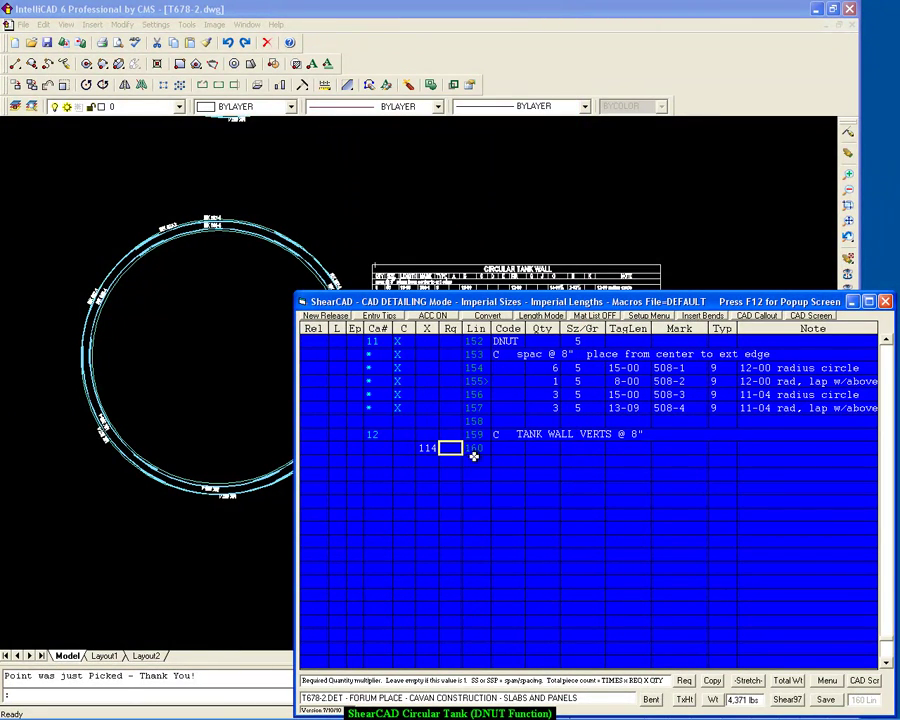
Step: Set the required quantity multiplier on line 160 to 2
{"action": "left_click", "coordinate": [433, 449]}
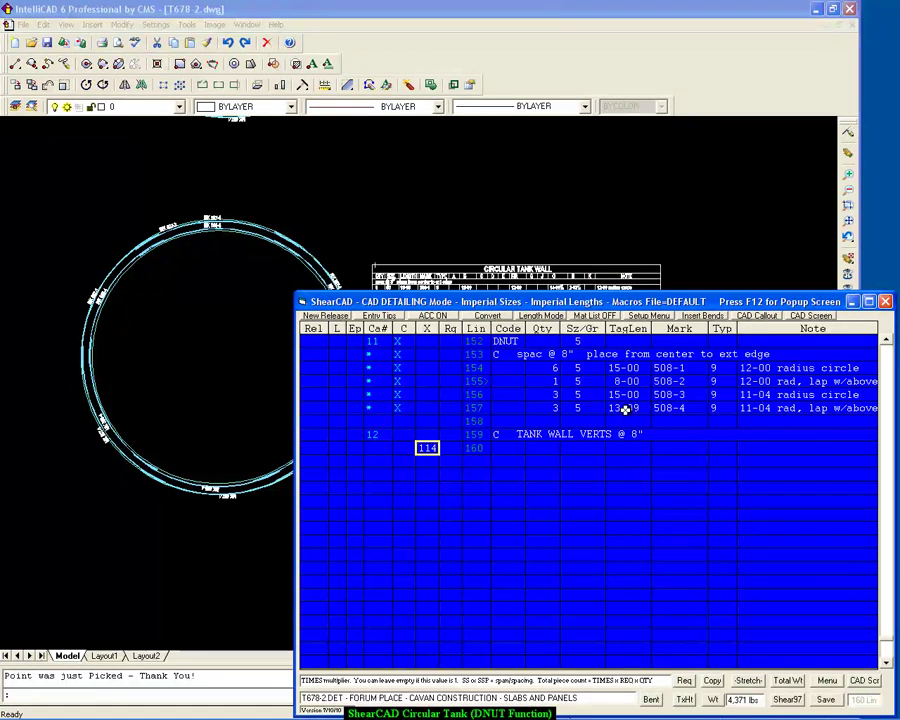
{"action": "key", "text": "Return"}
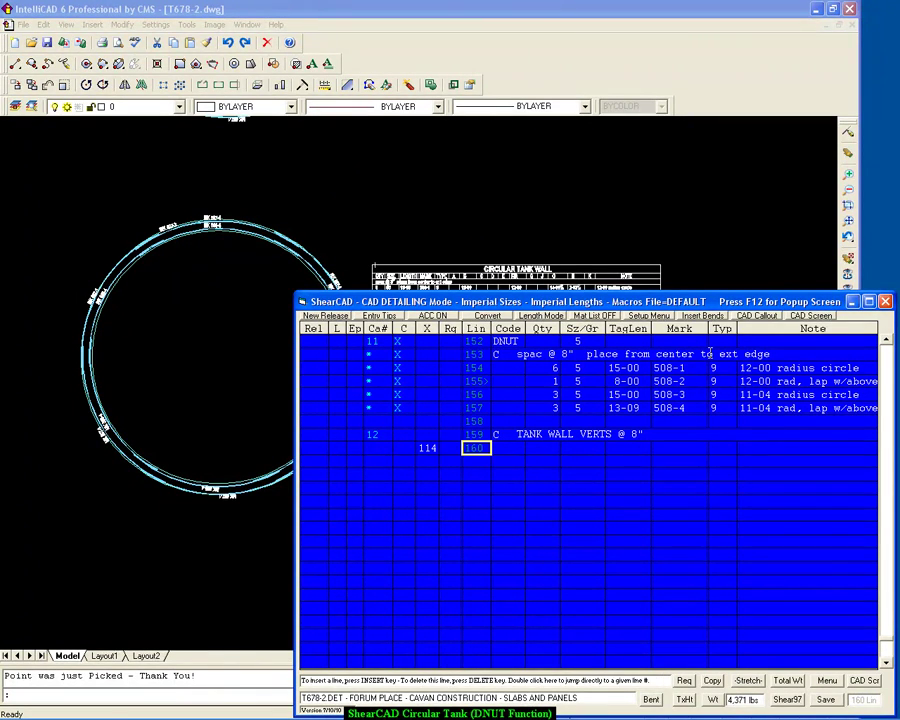
{"action": "key", "text": "Return"}
{"action": "key", "text": "Return"}
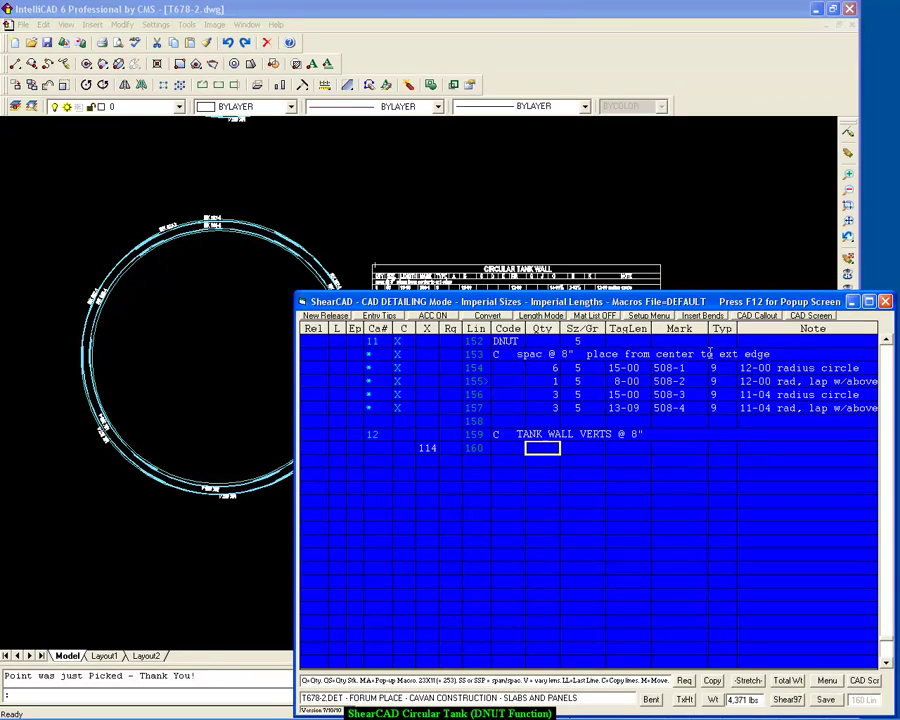
{"action": "key", "text": "Left"}
{"action": "key", "text": "Left"}
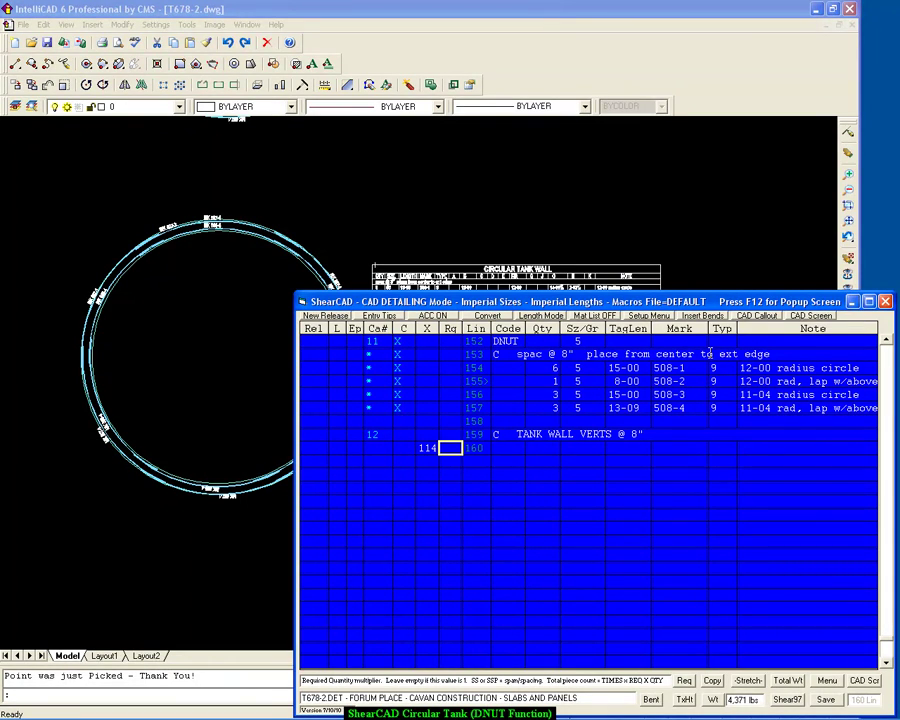
{"action": "type", "text": "2"}
{"action": "key", "text": "Return"}
{"action": "key", "text": "Return"}
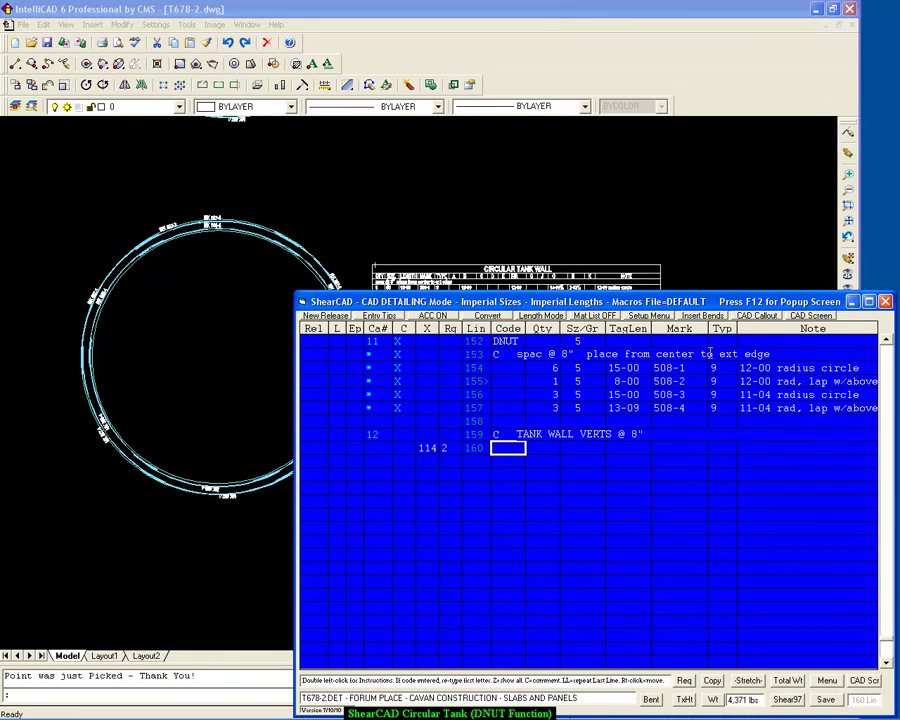
Step: Enter quantity 1, bar size 5 and length 11-8 for the vertical bars on line 160
{"action": "key", "text": "Return"}
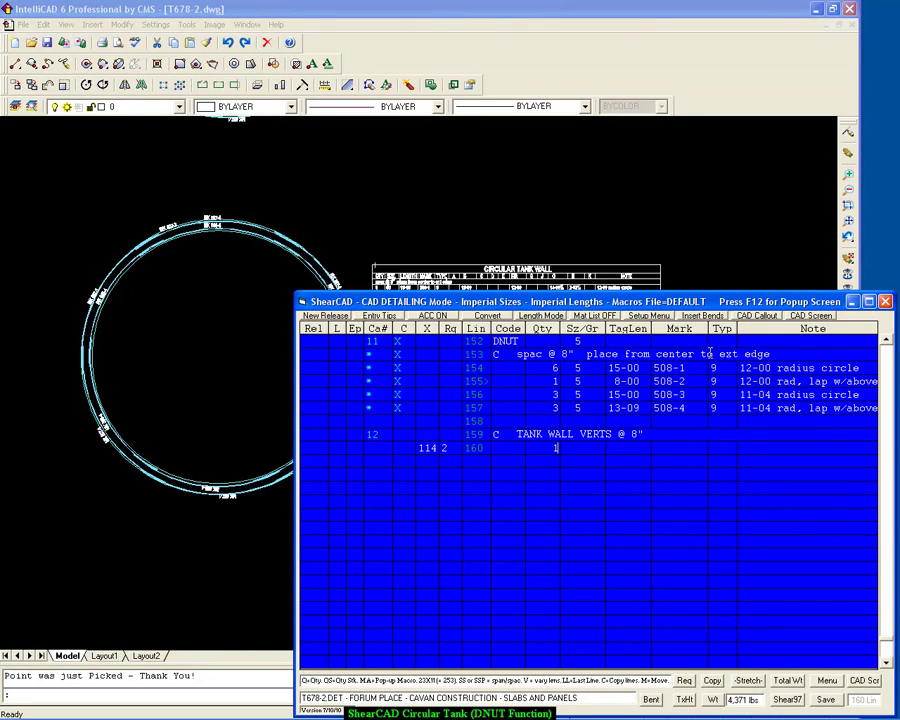
{"action": "type", "text": "1"}
{"action": "key", "text": "Return"}
{"action": "key", "text": "Return"}
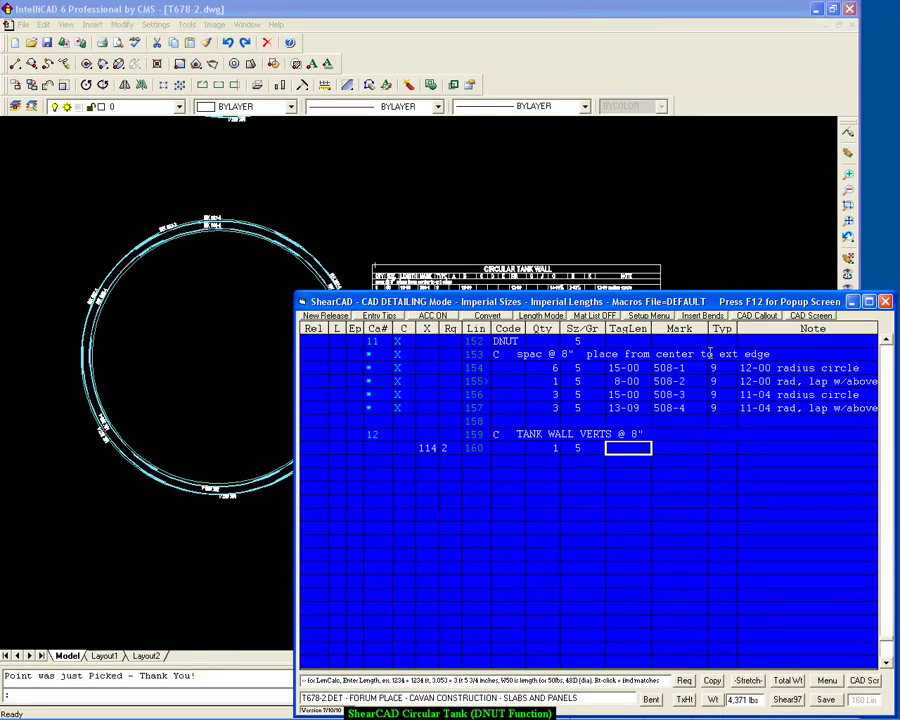
{"action": "type", "text": "11-8"}
{"action": "key", "text": "Return"}
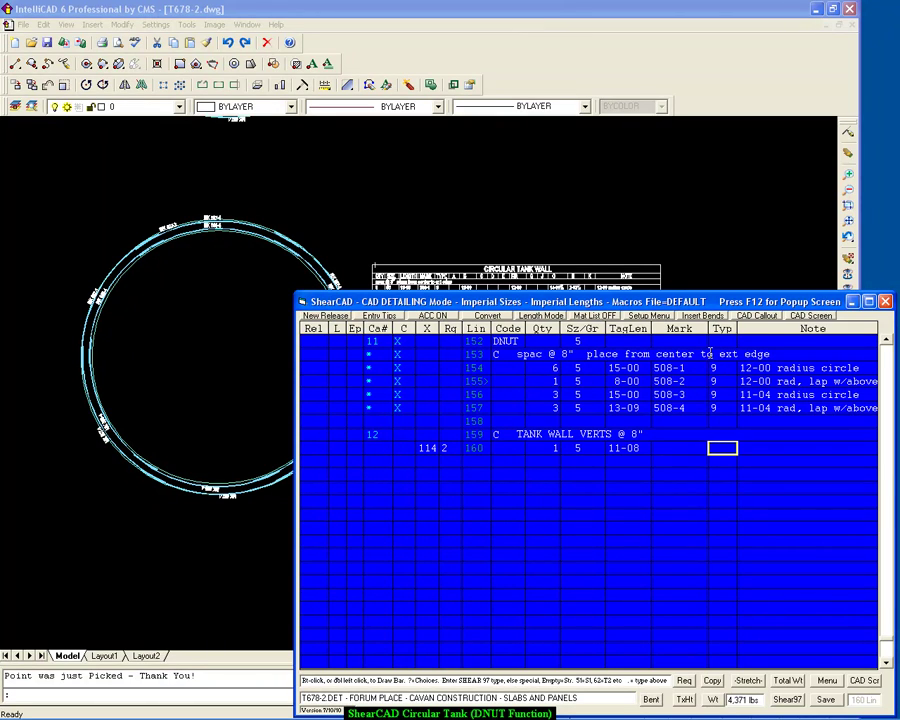
Step: Leave the bar type on line 160 empty for straight bars and add the note "tank wall verts"
{"action": "key", "text": "Return"}
{"action": "type", "text": "tan"}
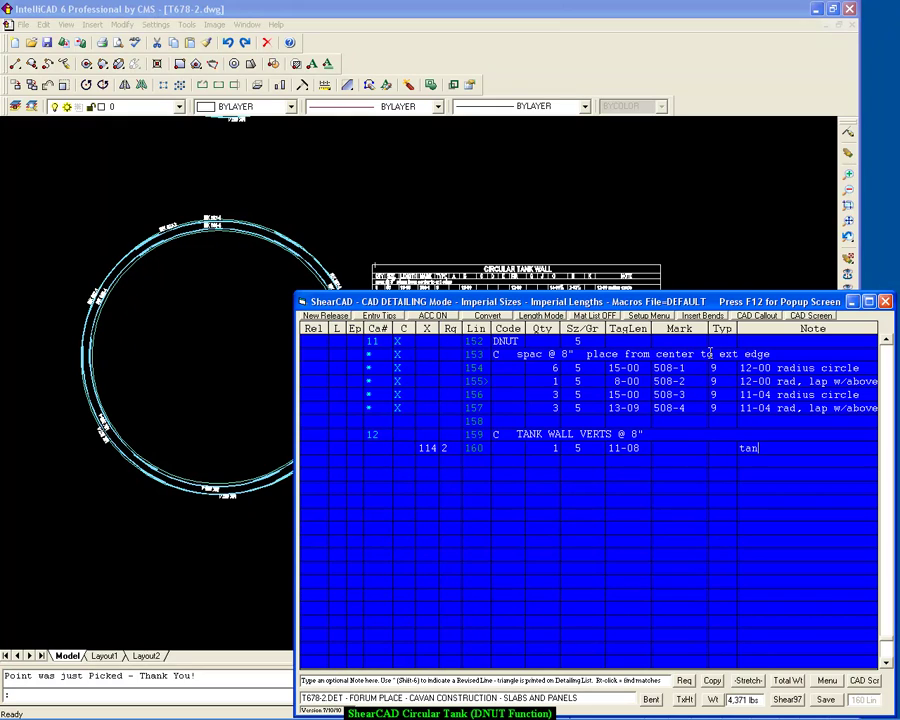
{"action": "type", "text": "k wall verts"}
{"action": "key", "text": "Return"}
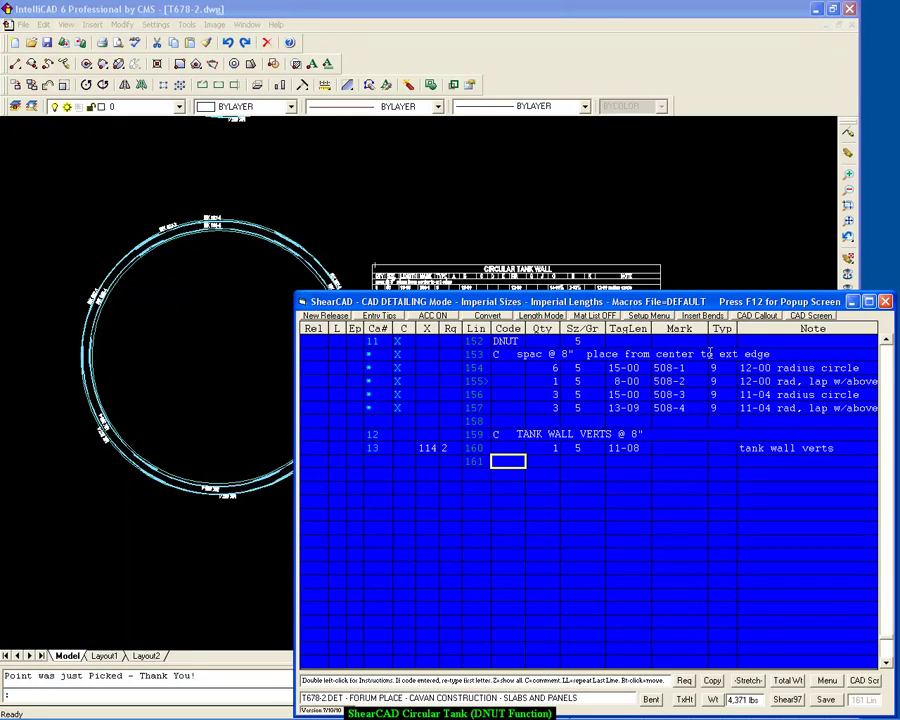